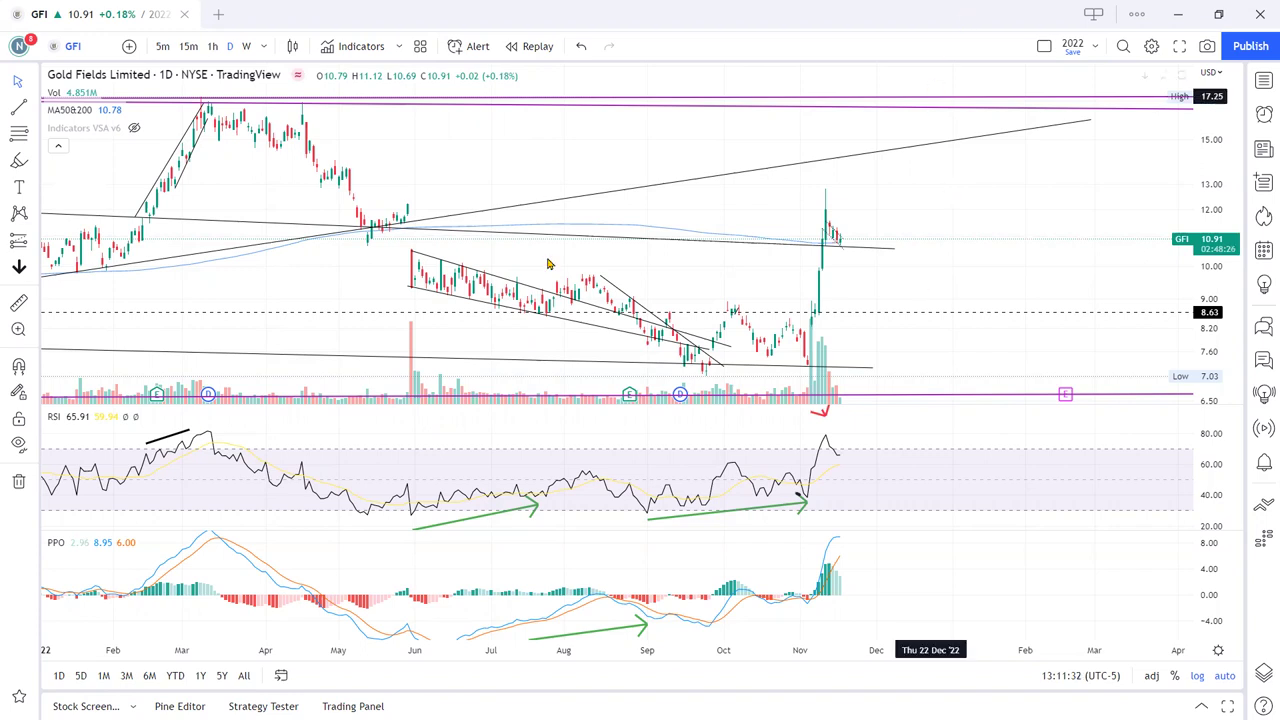
Step: Switch the GFI chart to the 1-hour interval
scroll(620, 257, "down", 4)
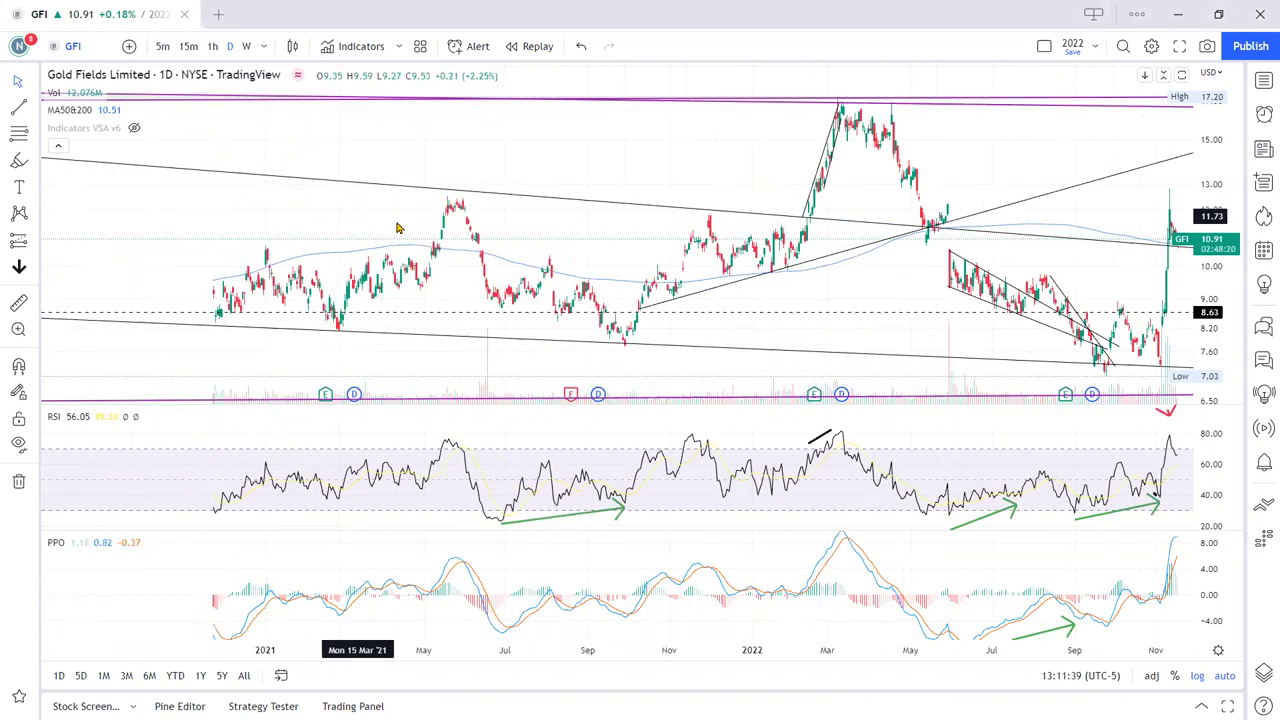
scroll(100, 185, "left", 3)
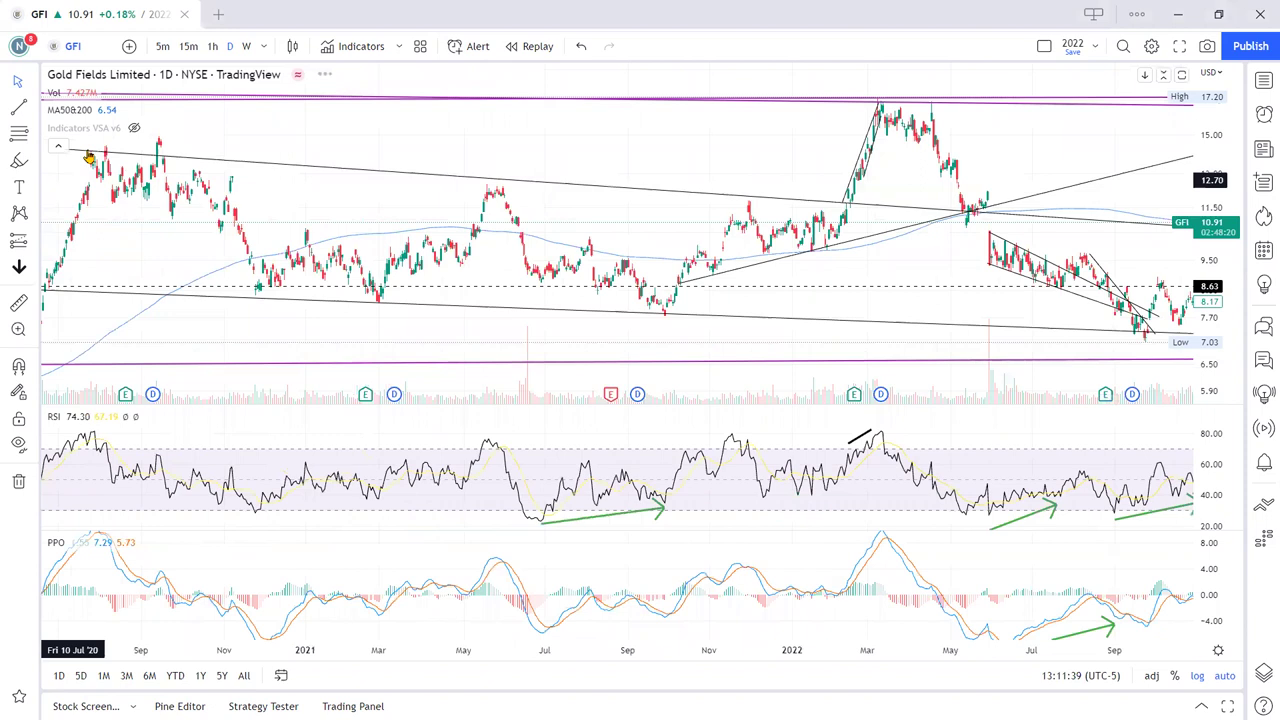
scroll(297, 262, "left", 2)
scroll(242, 224, "left", 4)
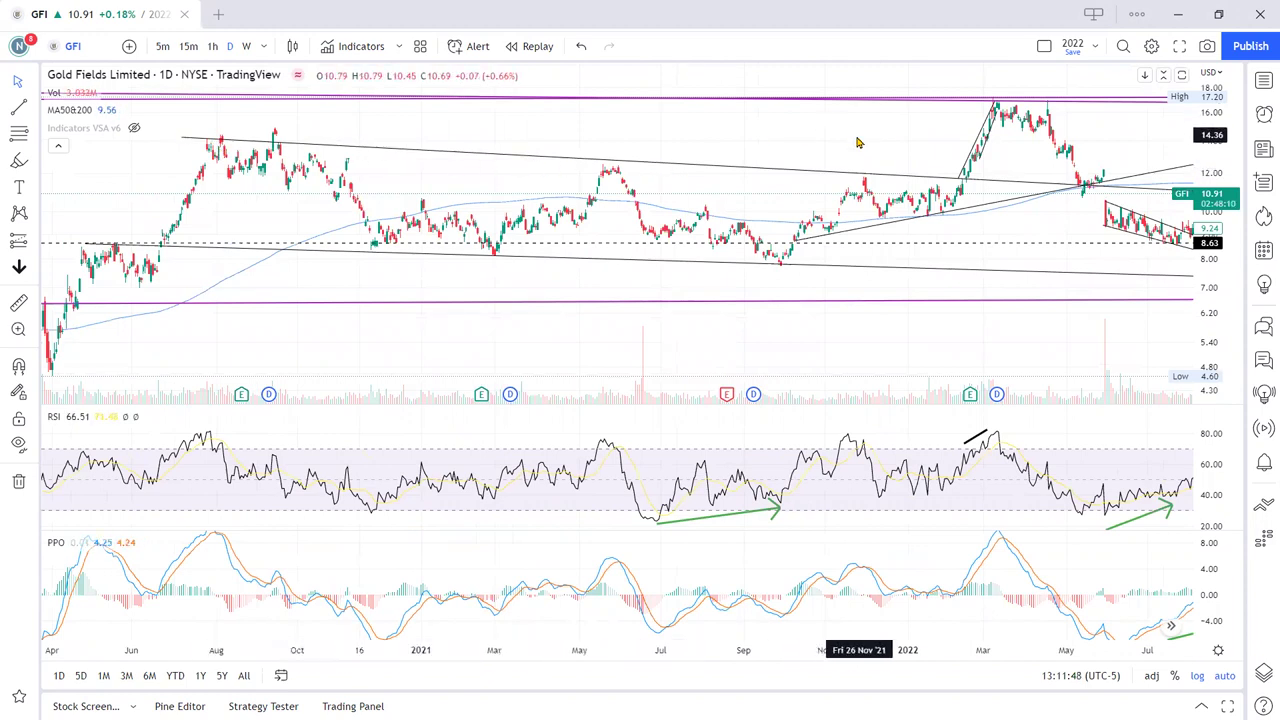
scroll(443, 163, "right", 5)
scroll(720, 215, "right", 5)
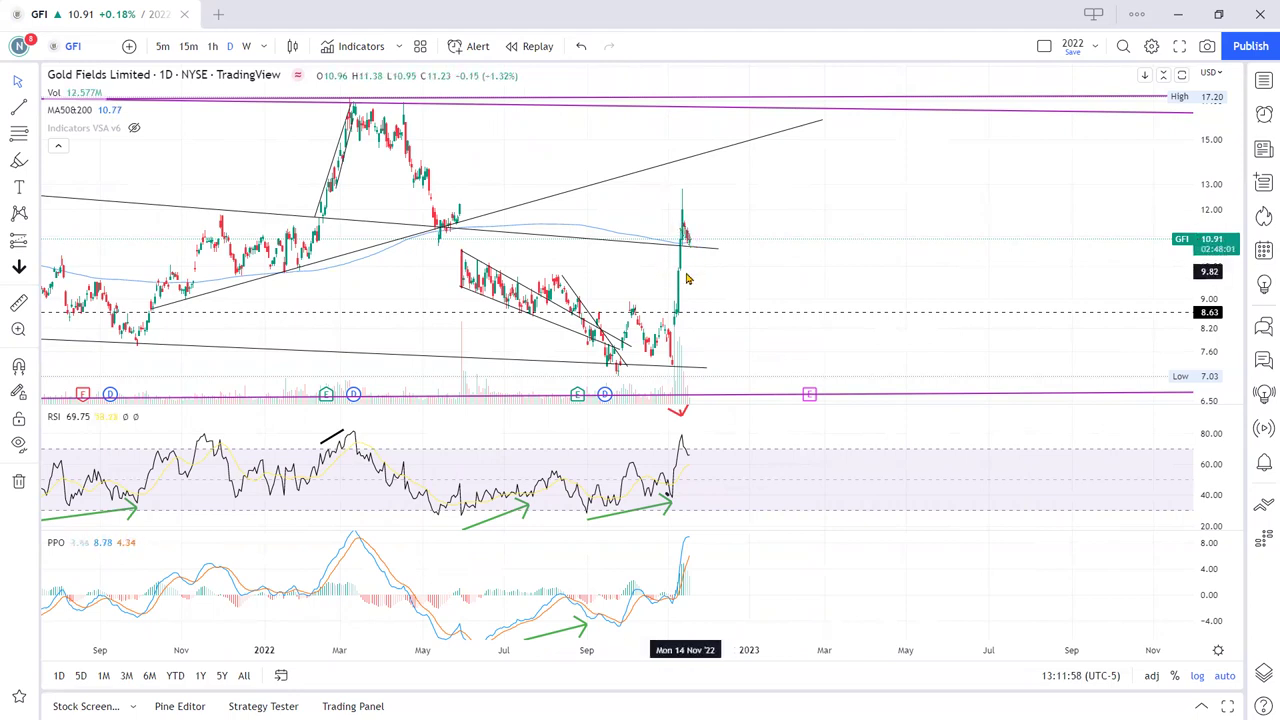
left_click(213, 46)
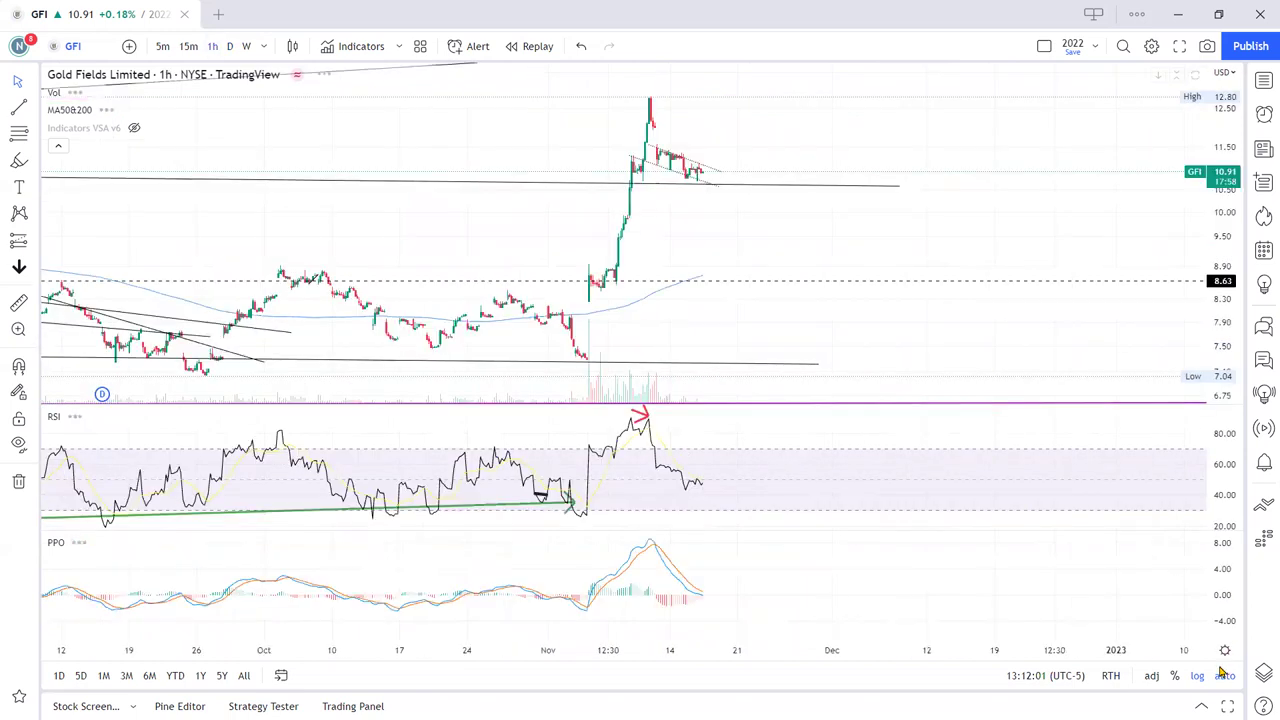
Step: Zoom in and stretch the price scale to frame the November rally candles
scroll(660, 265, "up", 3)
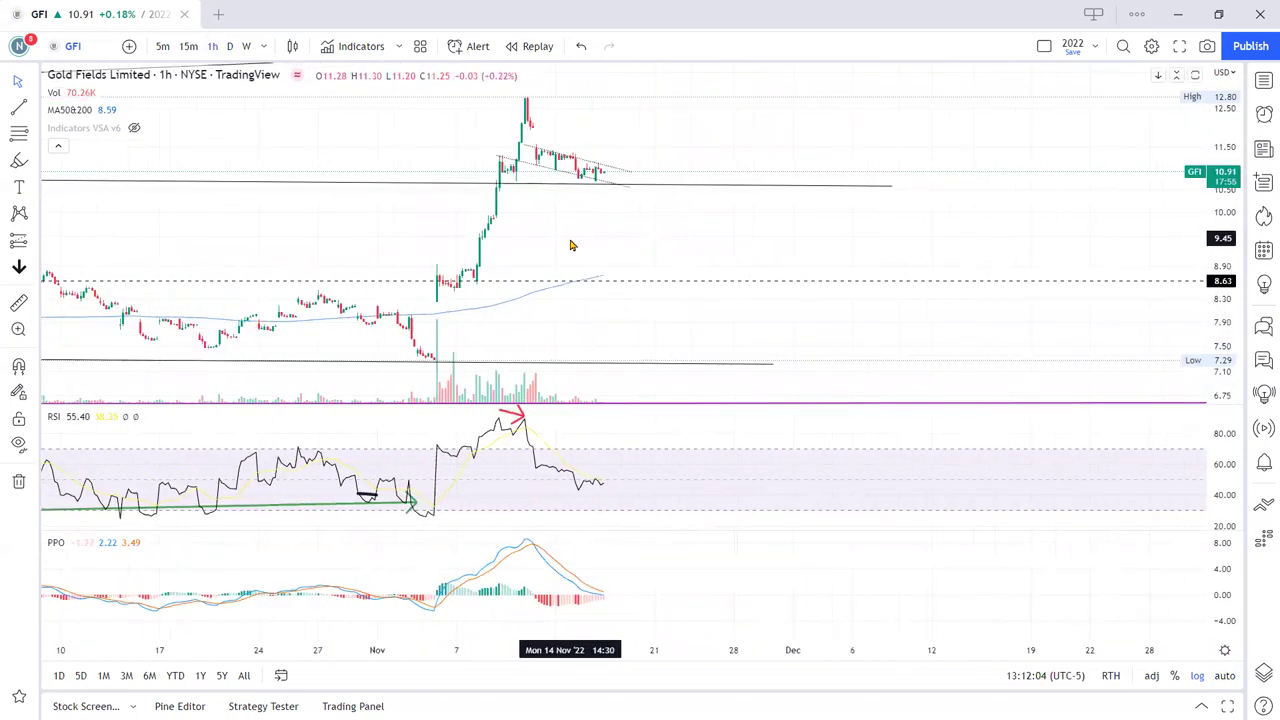
scroll(571, 245, "up", 1)
left_click_drag(1214, 358, 1230, 290)
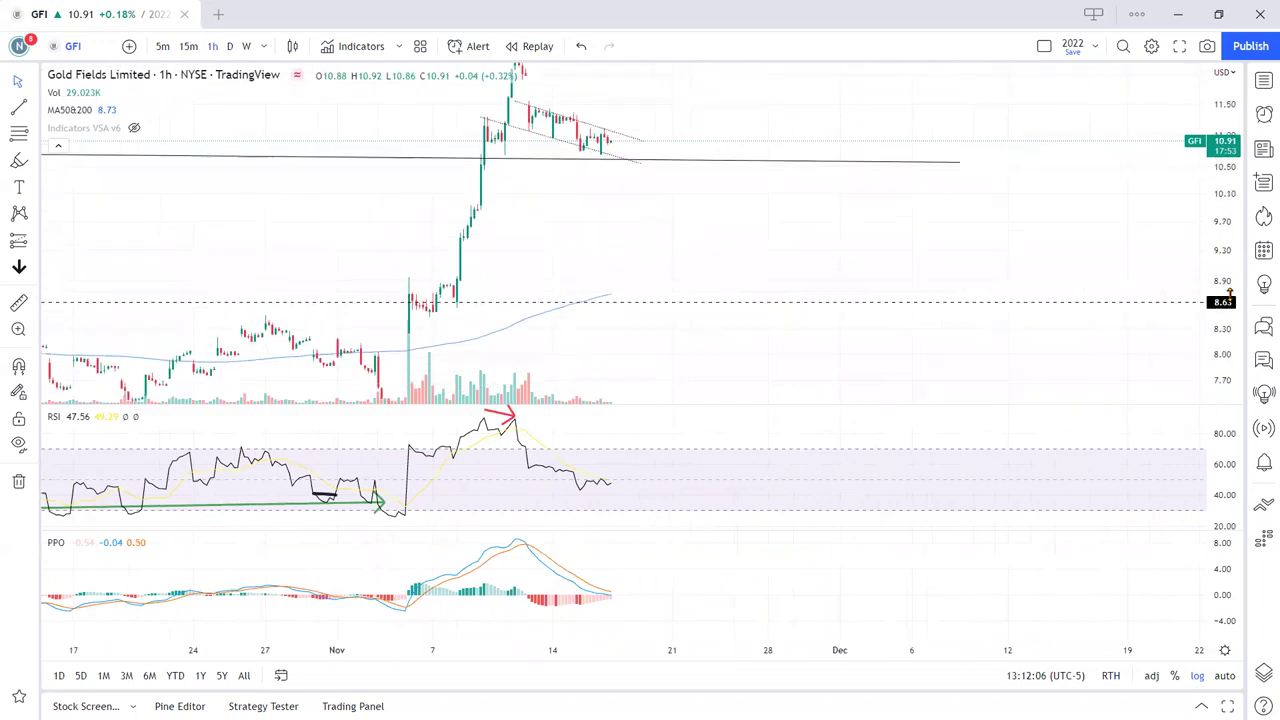
left_click_drag(983, 226, 989, 303)
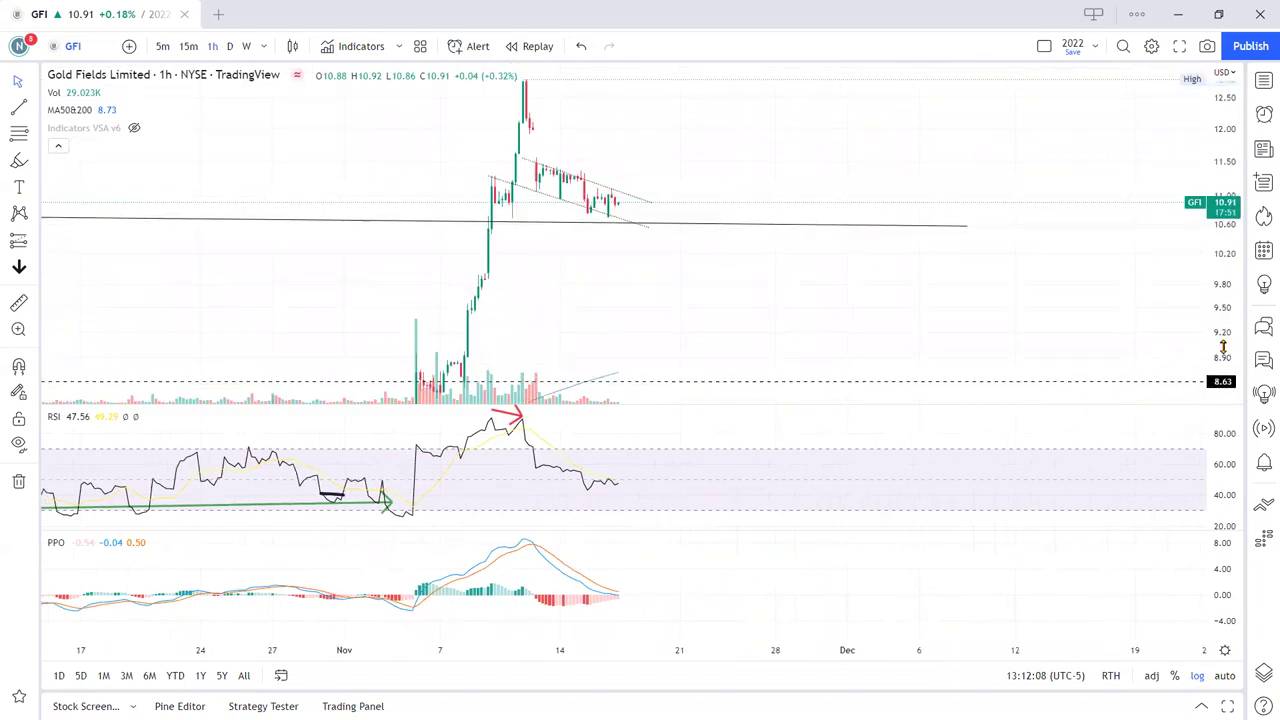
left_click_drag(1222, 346, 1222, 332)
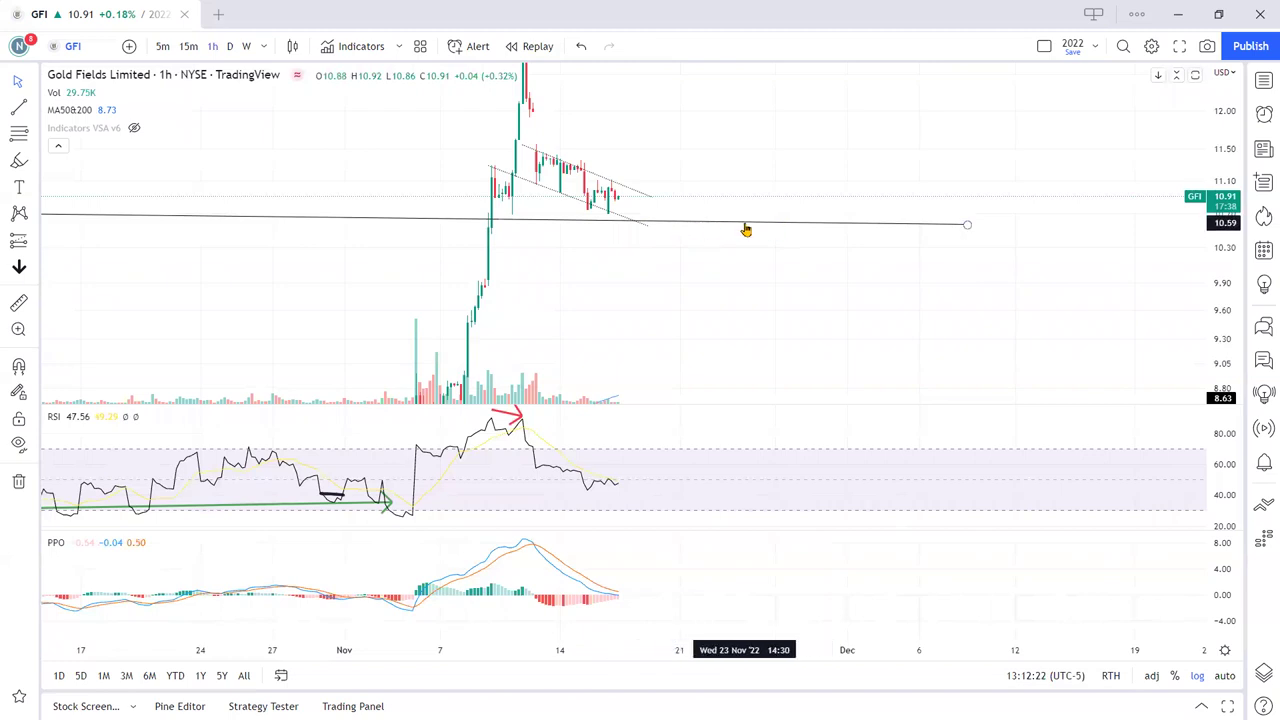
Step: Draw an arrow at the RSI's mid-November dip styled with the Green Arrow Momentum template
left_click(34, 111)
left_click(84, 138)
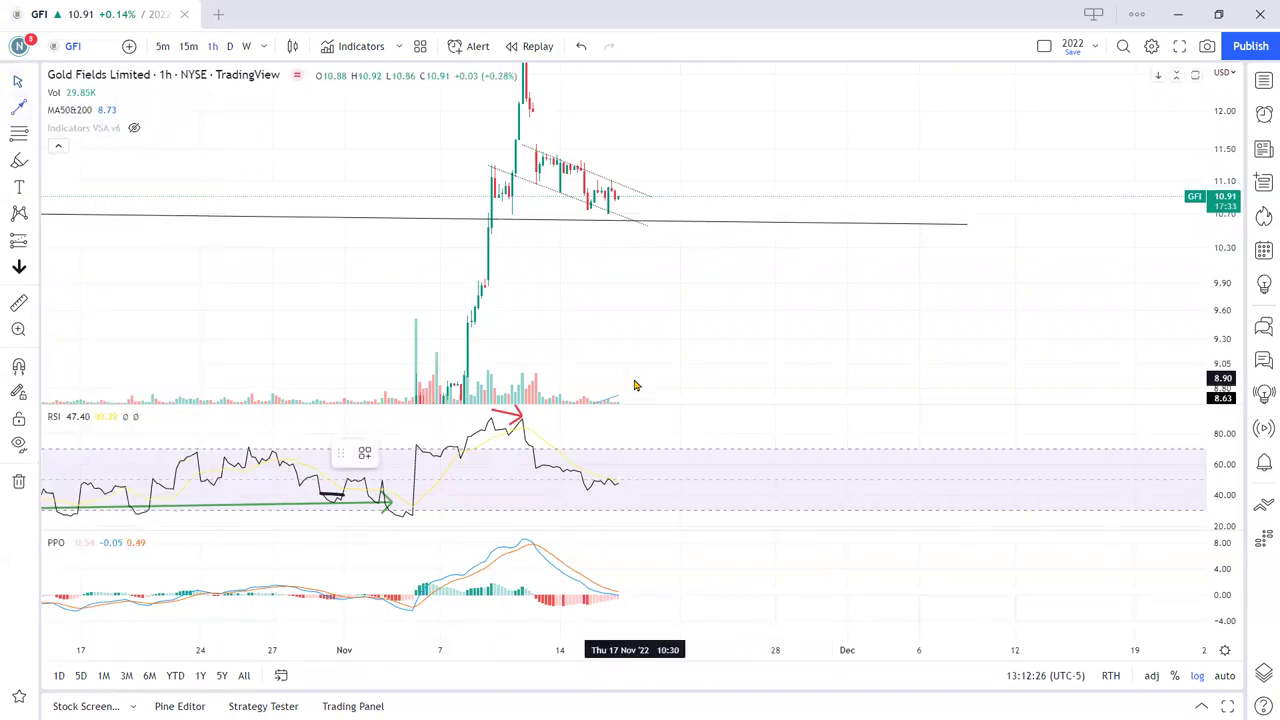
left_click(591, 497)
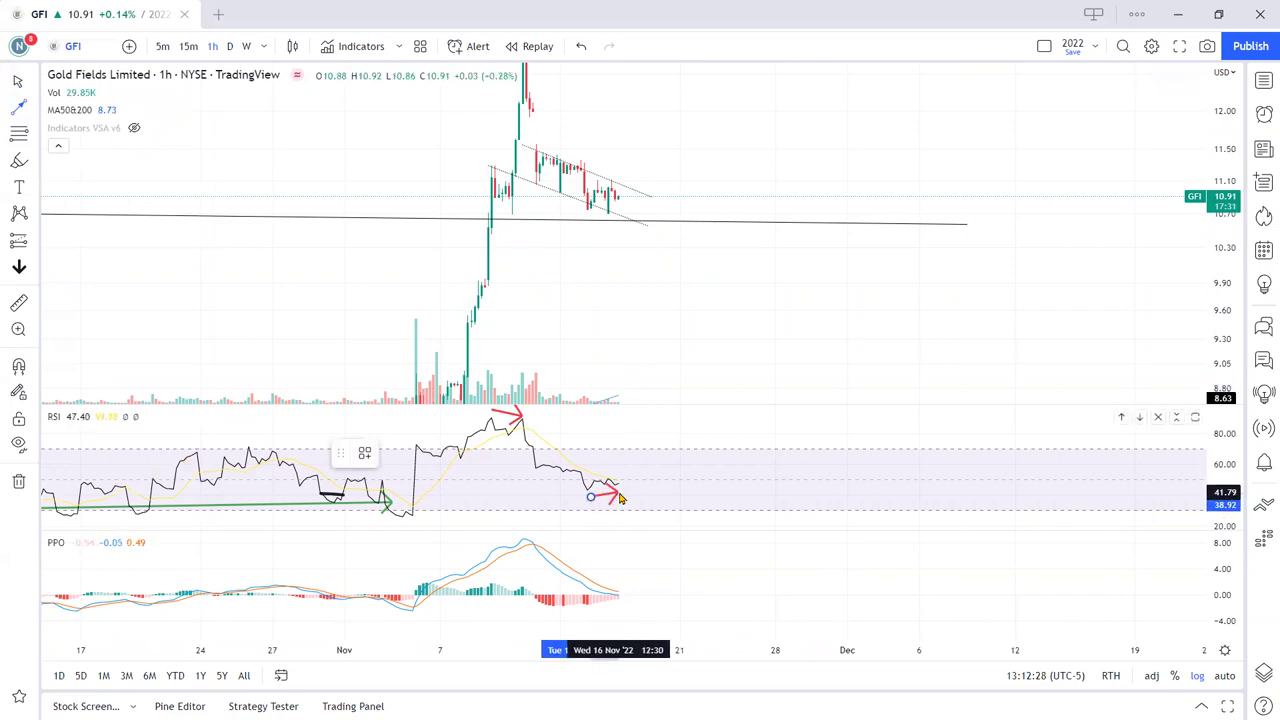
left_click(614, 488)
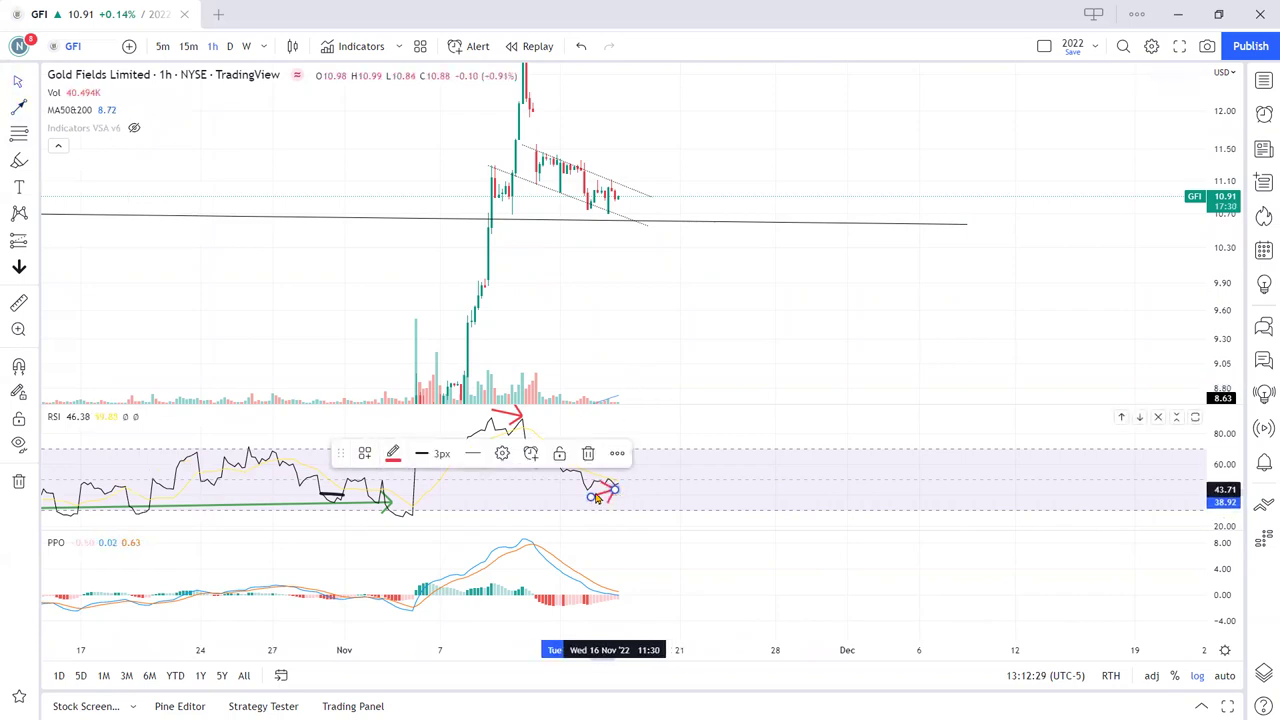
left_click(365, 456)
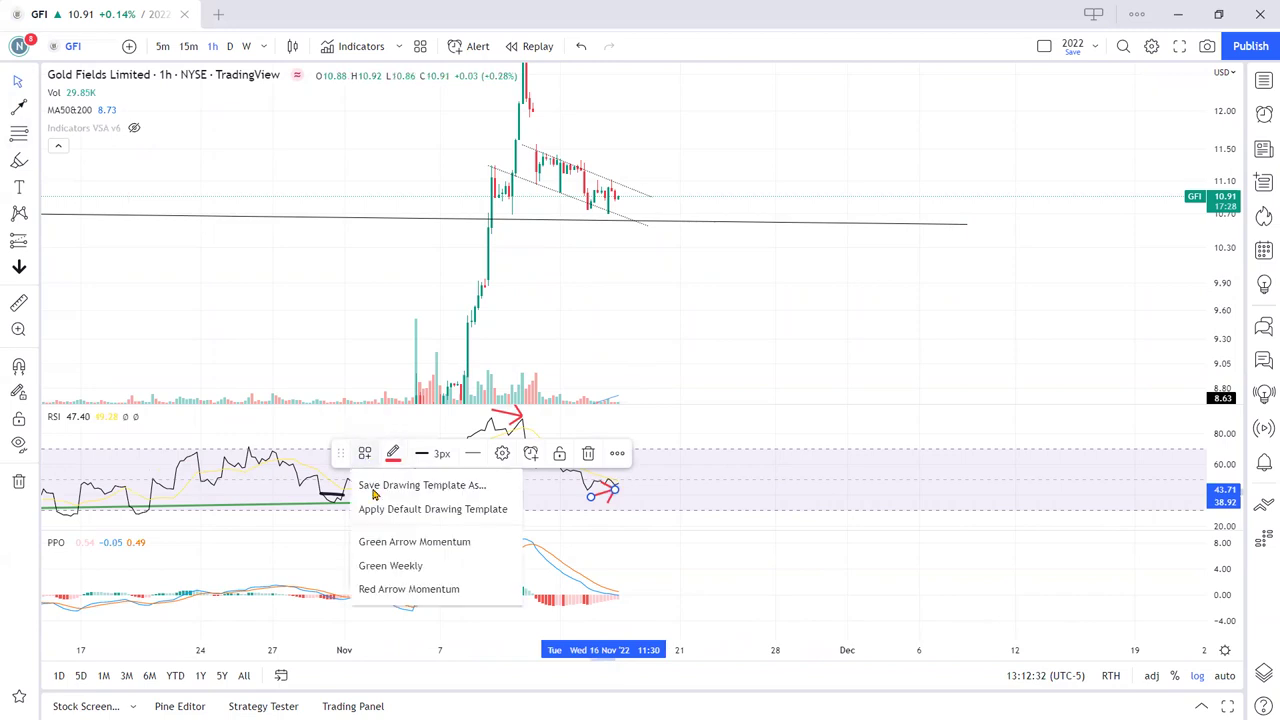
left_click(383, 545)
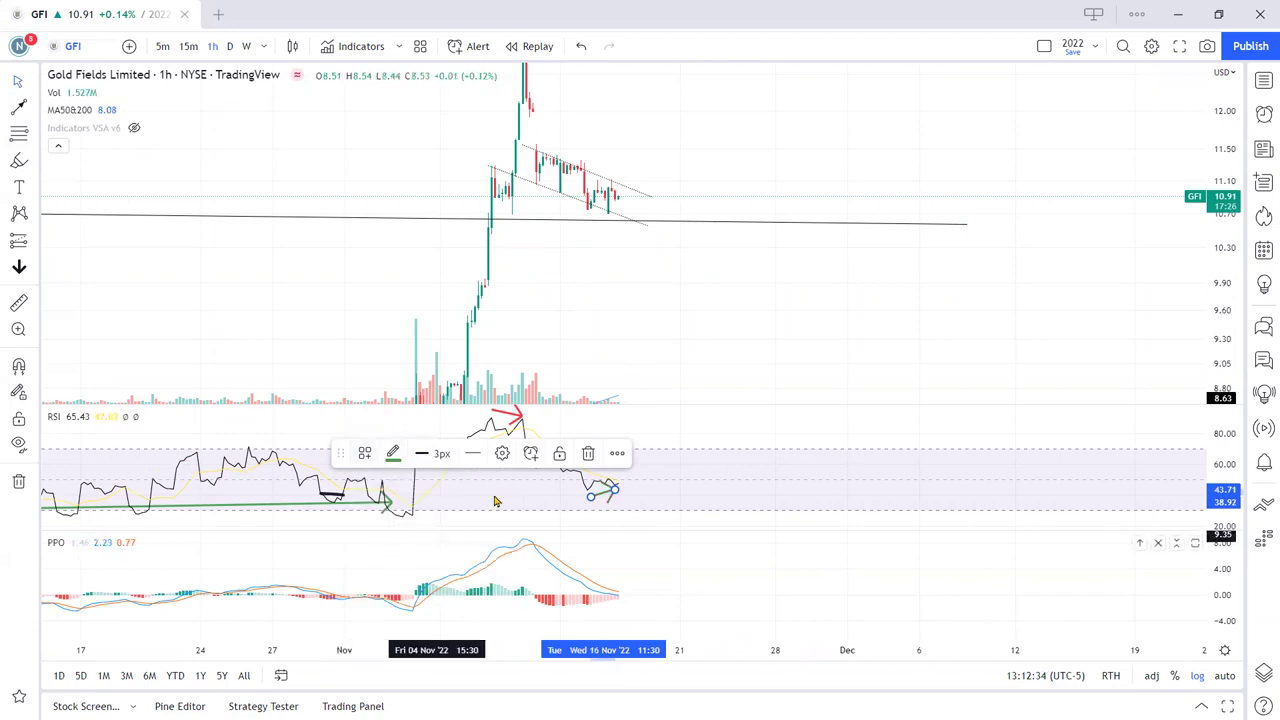
left_click(663, 484)
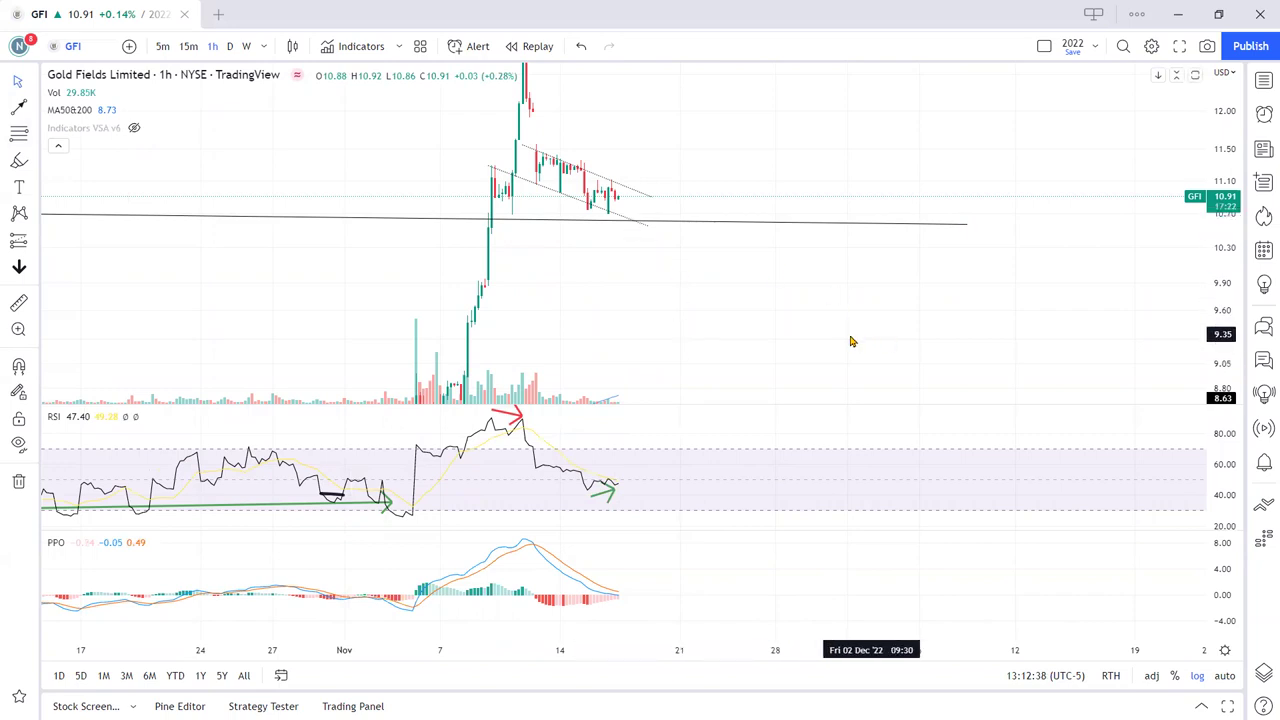
Step: Stretch the price scale and zoom to enlarge and centre the recent candles
left_click_drag(1228, 386, 1225, 348)
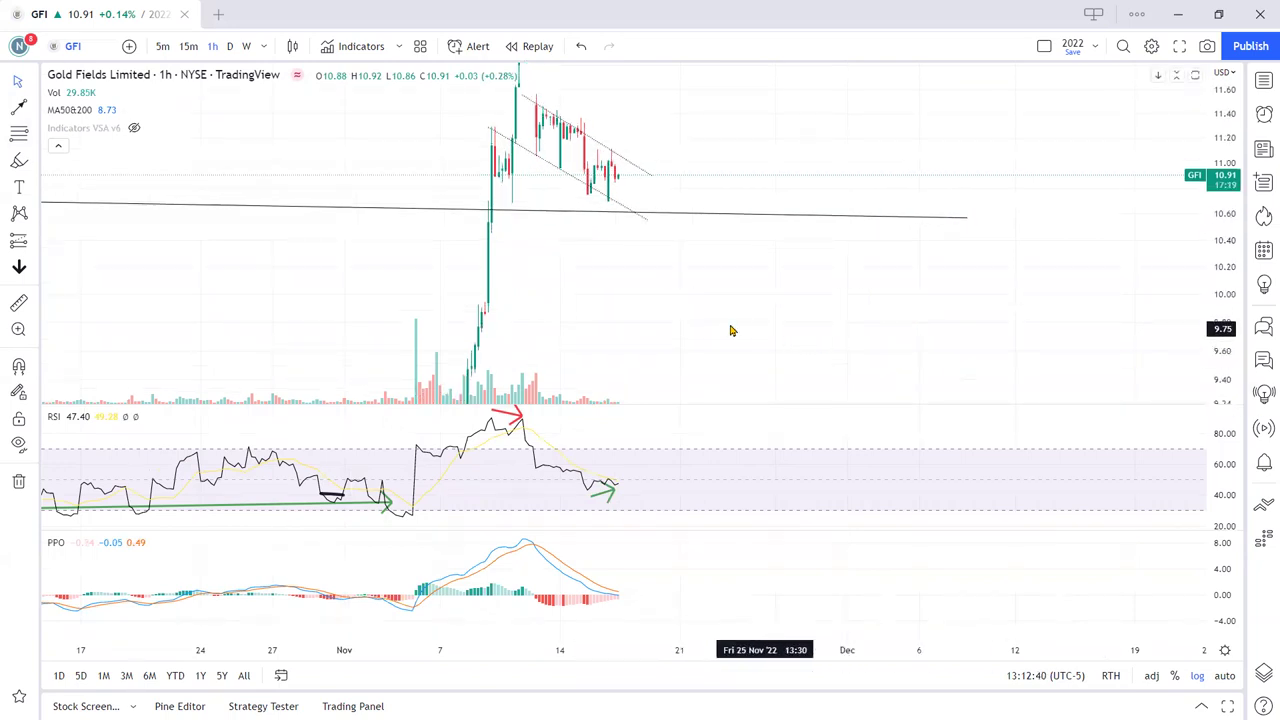
scroll(694, 320, "up", 2)
left_click_drag(626, 280, 678, 340)
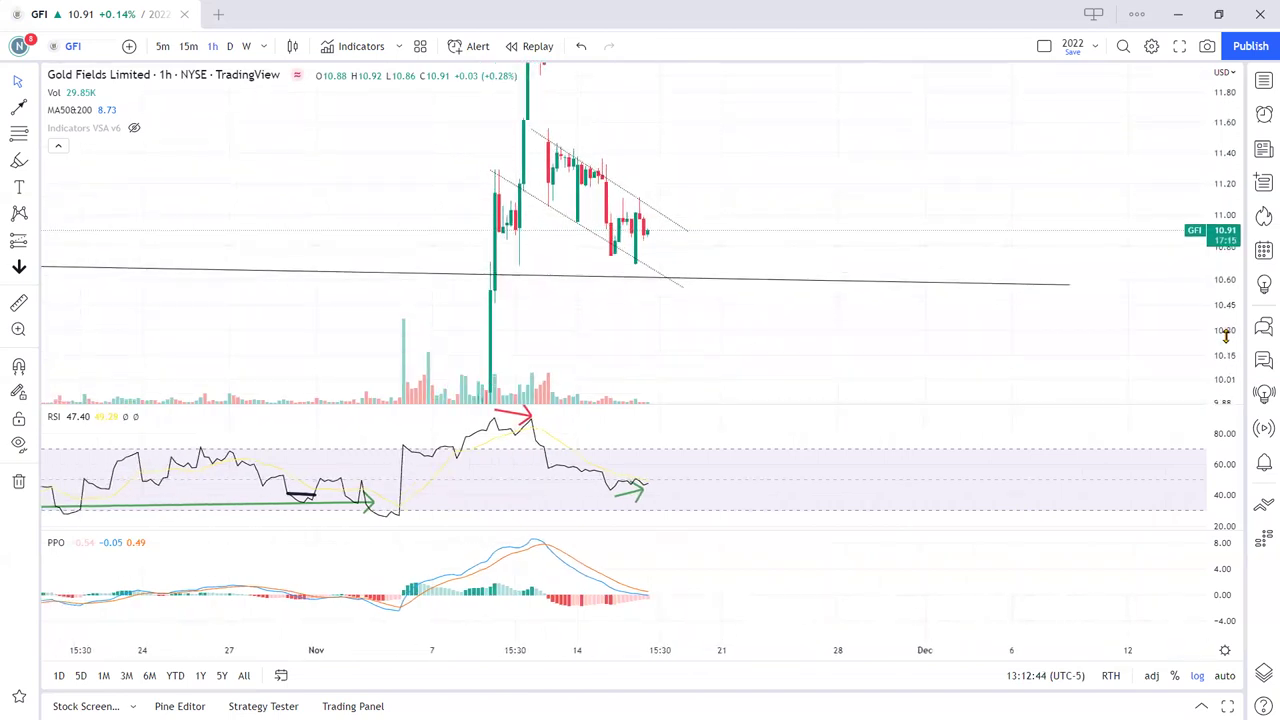
scroll(757, 369, "up", 2)
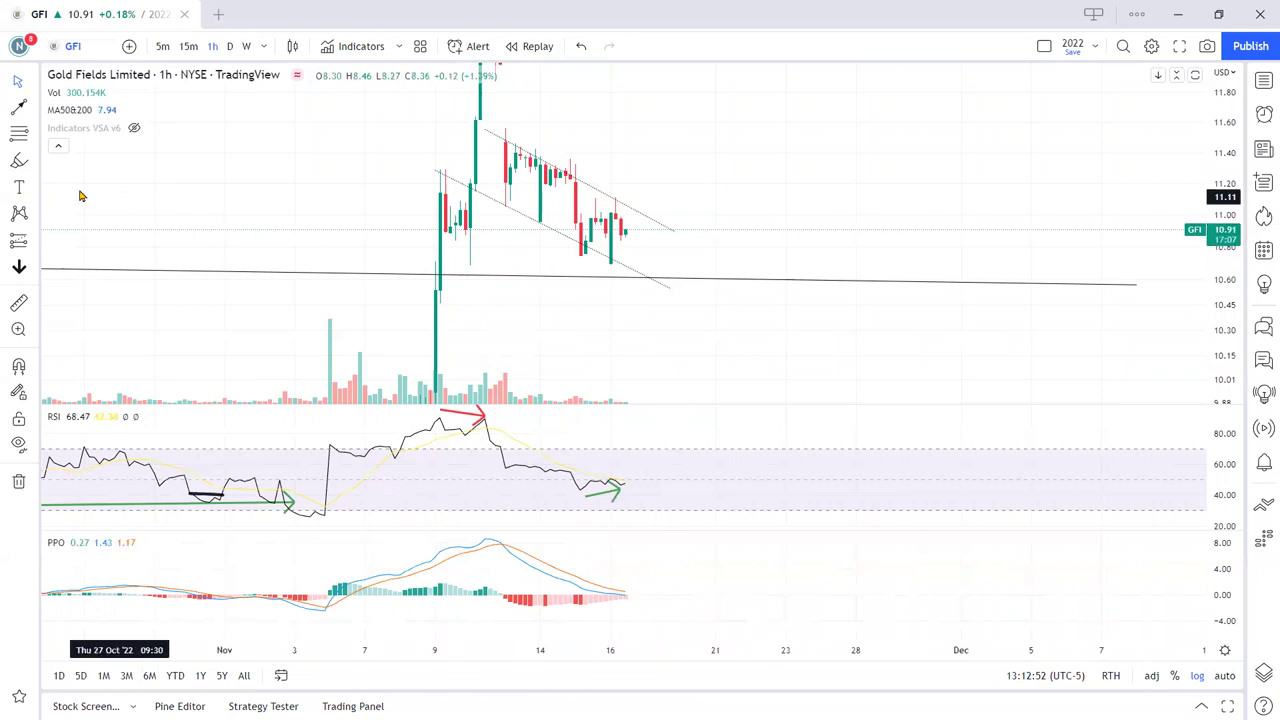
Step: Highlight the support line near 10.60 with a green freehand stroke and stretch the price range
left_click(18, 160)
left_click_drag(632, 277, 738, 284)
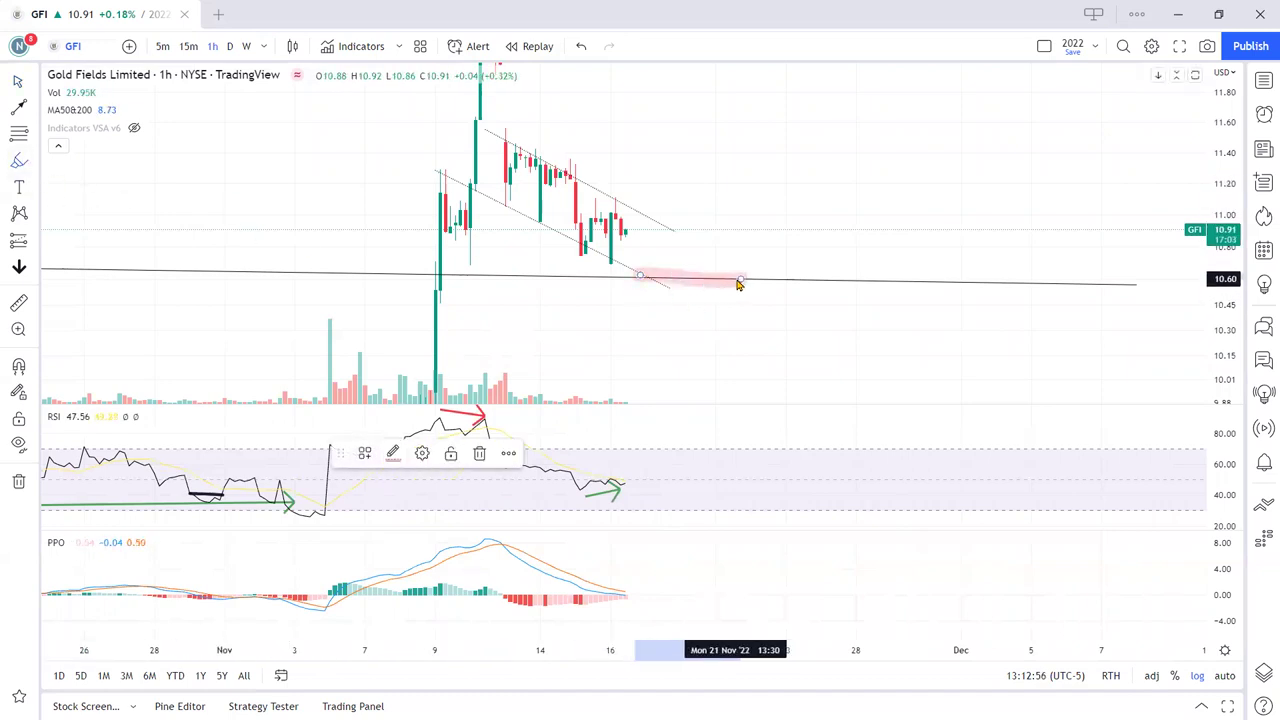
left_click(393, 453)
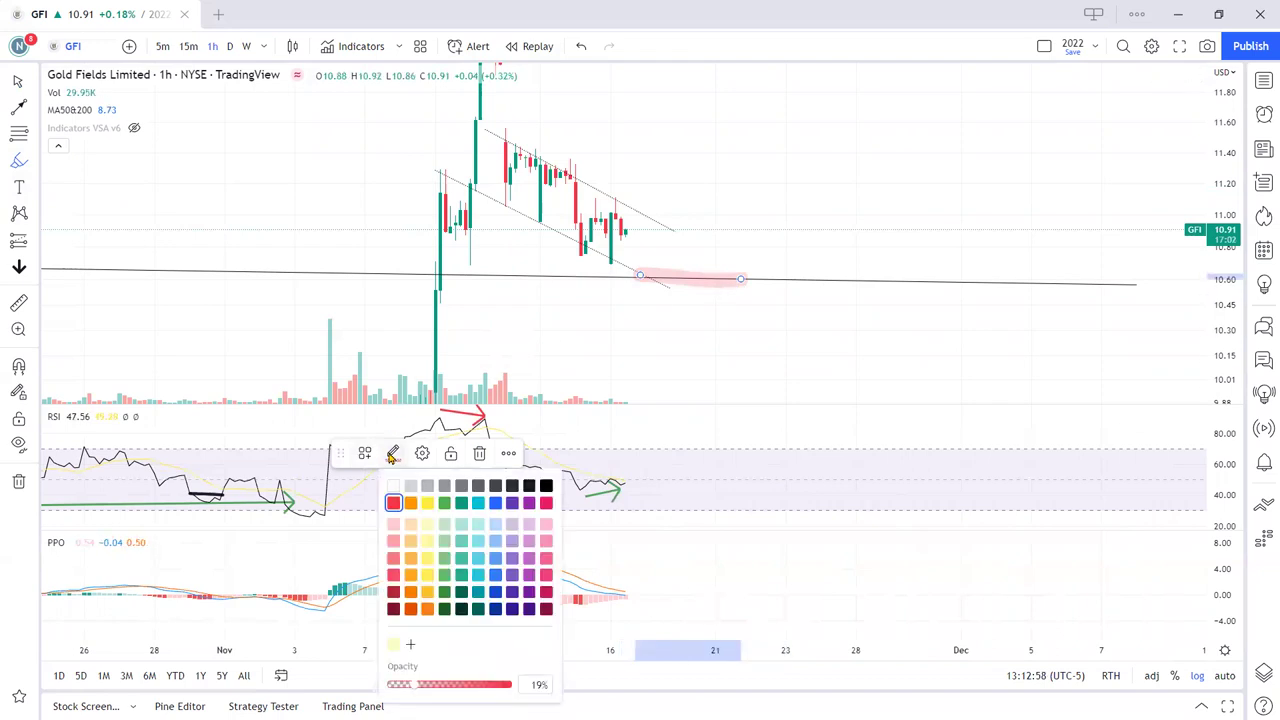
left_click(444, 502)
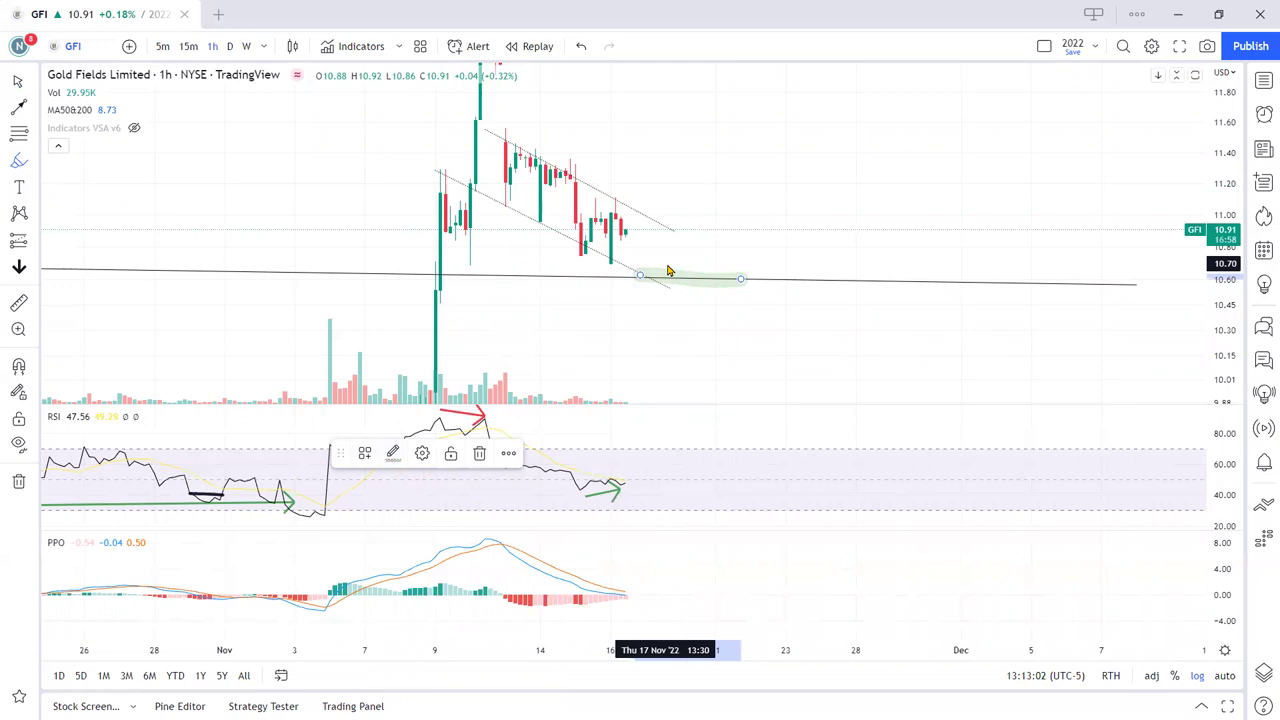
left_click_drag(1233, 318, 1232, 266)
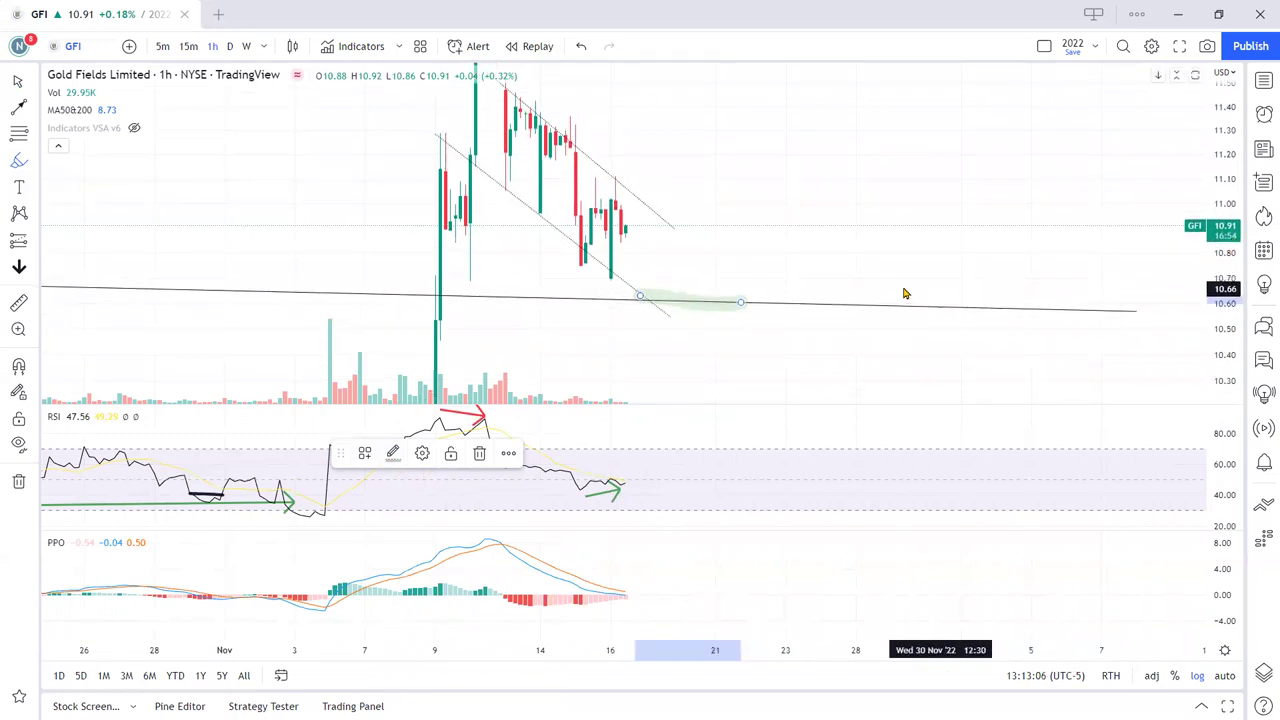
Step: Start a GFI price alert at 10.69 from the chart's context menu
right_click(660, 286)
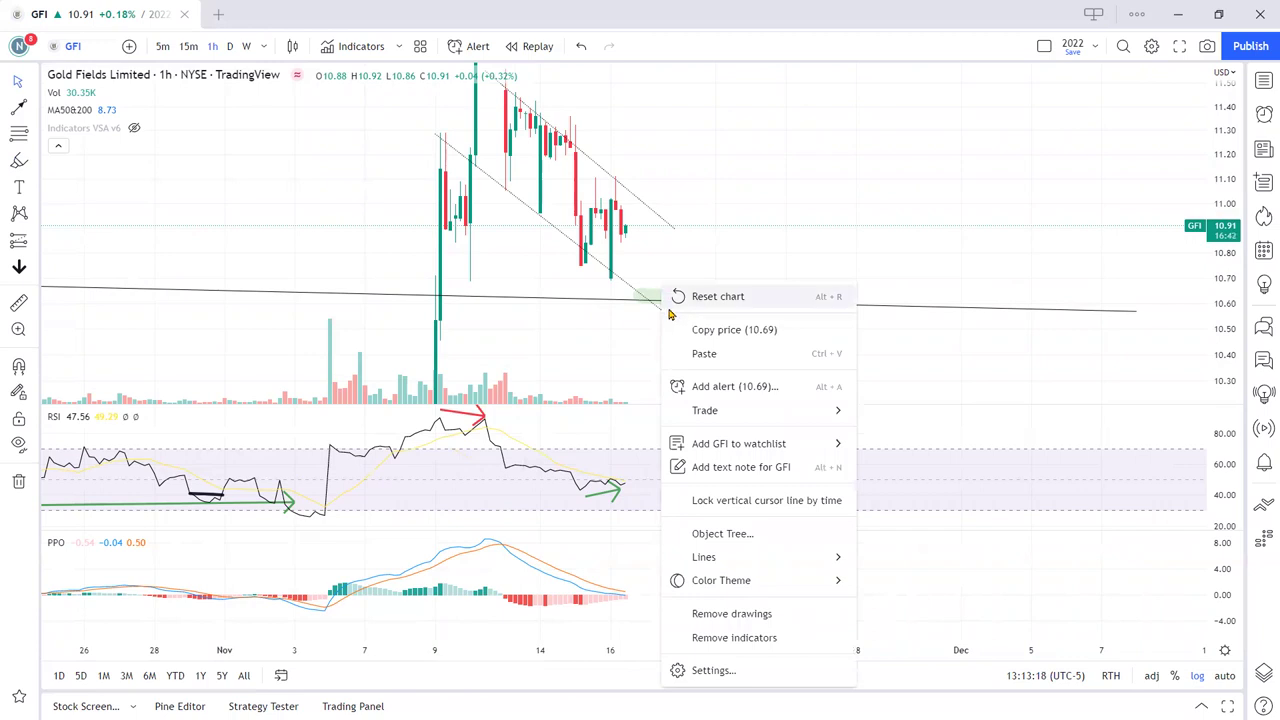
left_click(733, 387)
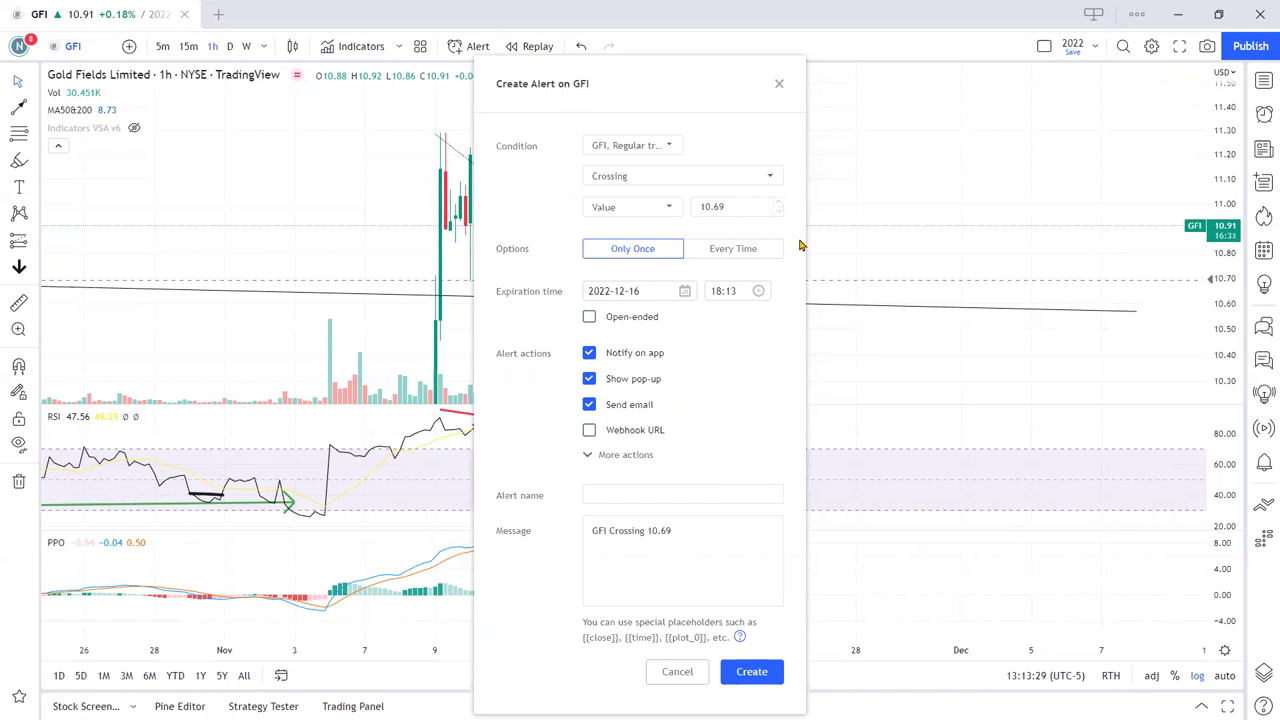
Step: Set the alert to Crossing Down, name it 'GFI hitting my support alert', and create it
left_click(769, 177)
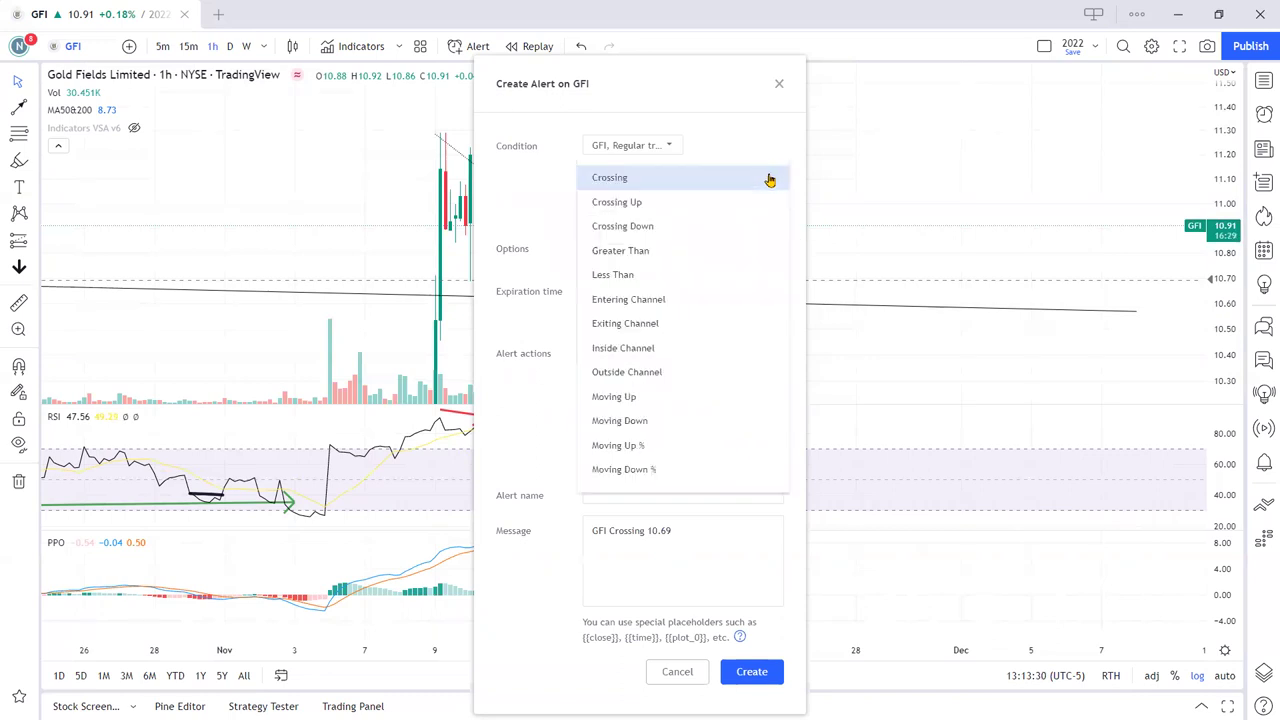
left_click(649, 229)
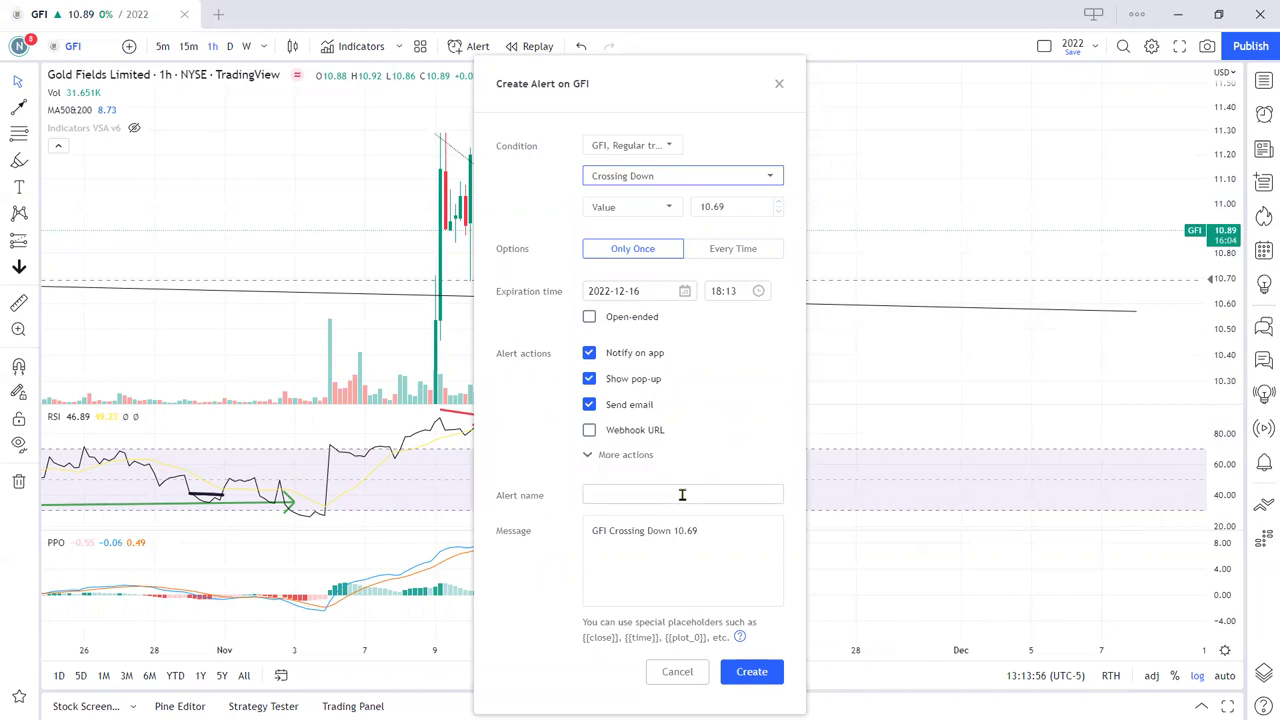
left_click(624, 492)
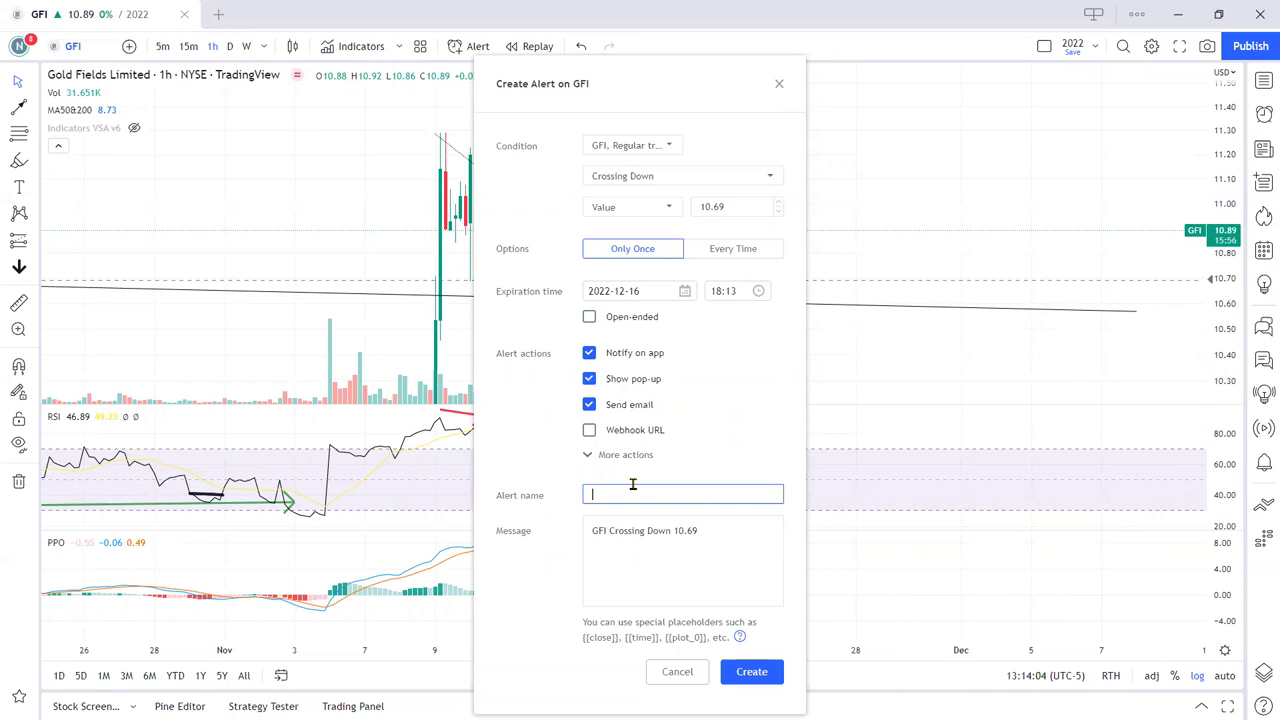
type("GFI hitting my support alert, GO LONG!!")
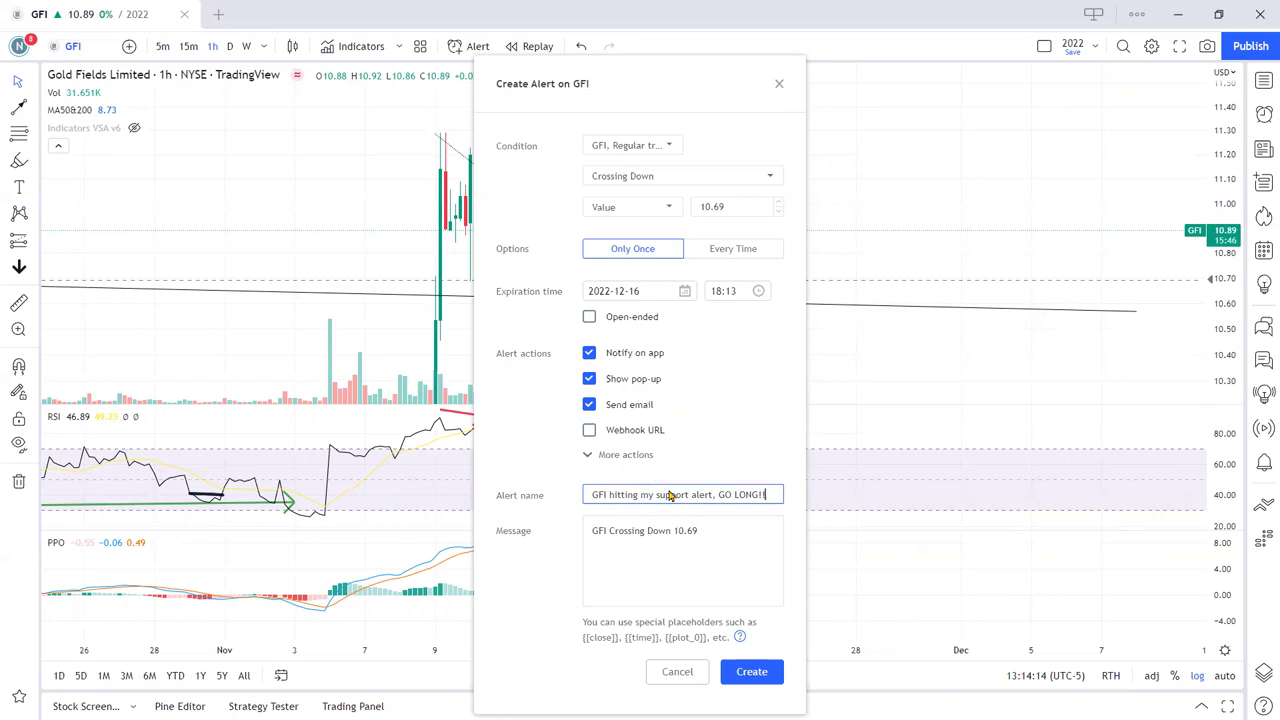
left_click(769, 676)
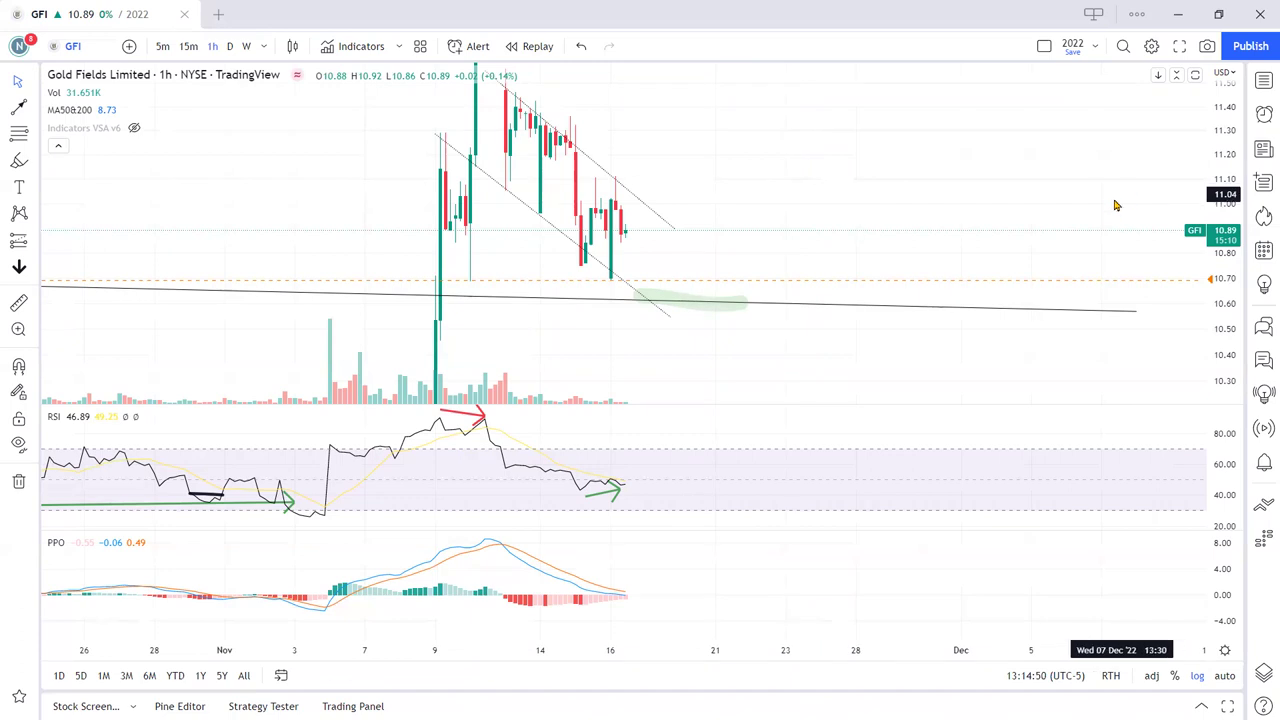
Step: Check that the Crossing Down 10.69 alert is listed as active in the Alerts list
left_click(1263, 114)
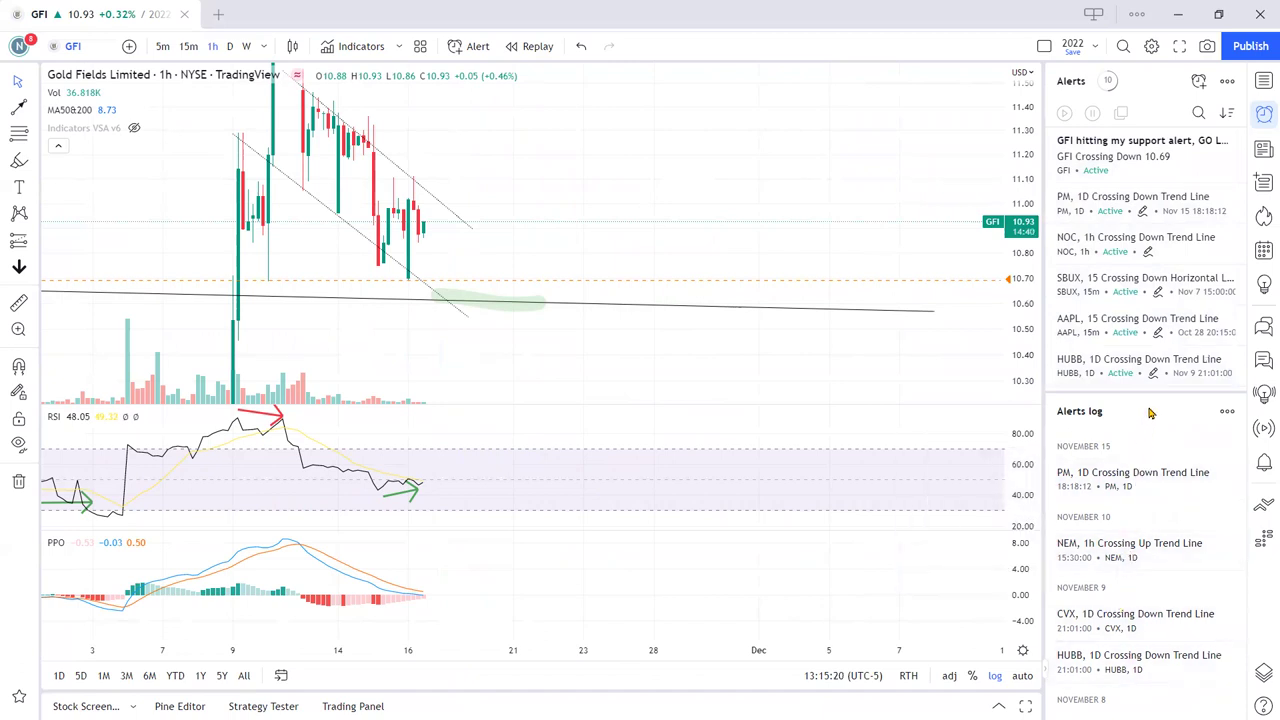
mouse_move(1048, 362)
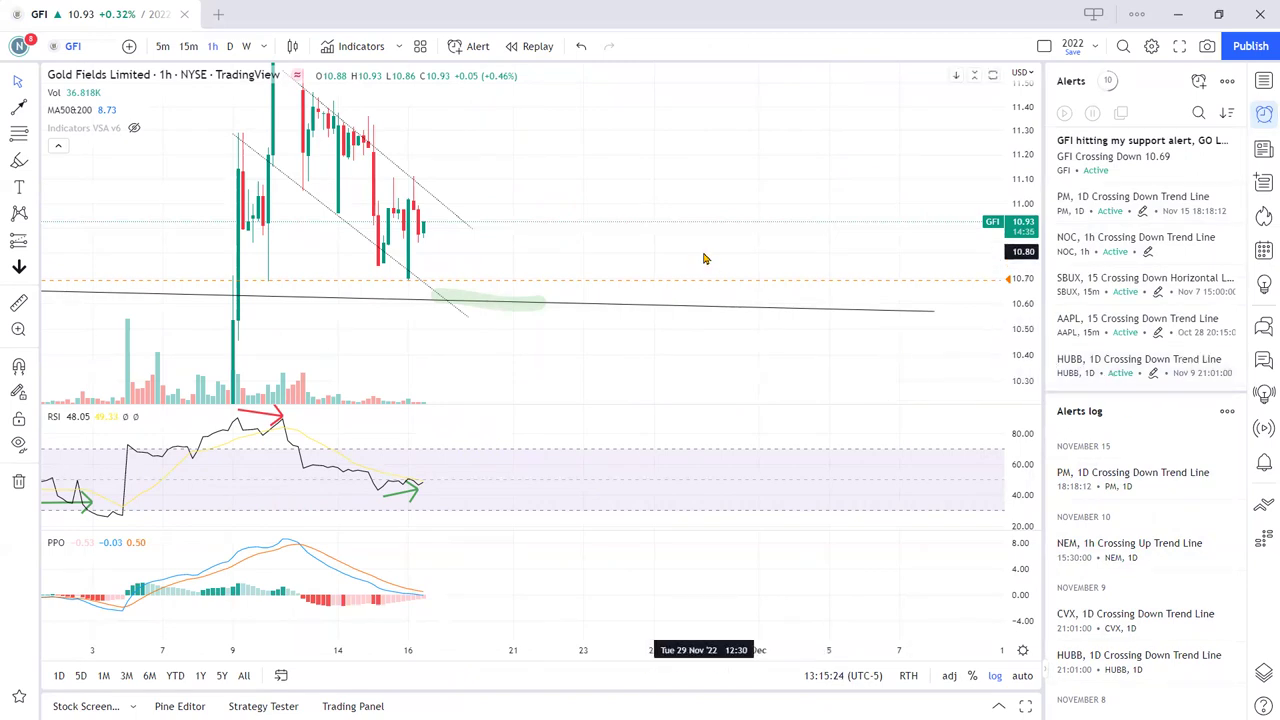
scroll(945, 572, "down", 2)
Step: Auto-fit the price scale, close the alerts list, and zoom out to a full-width view
left_click(1022, 677)
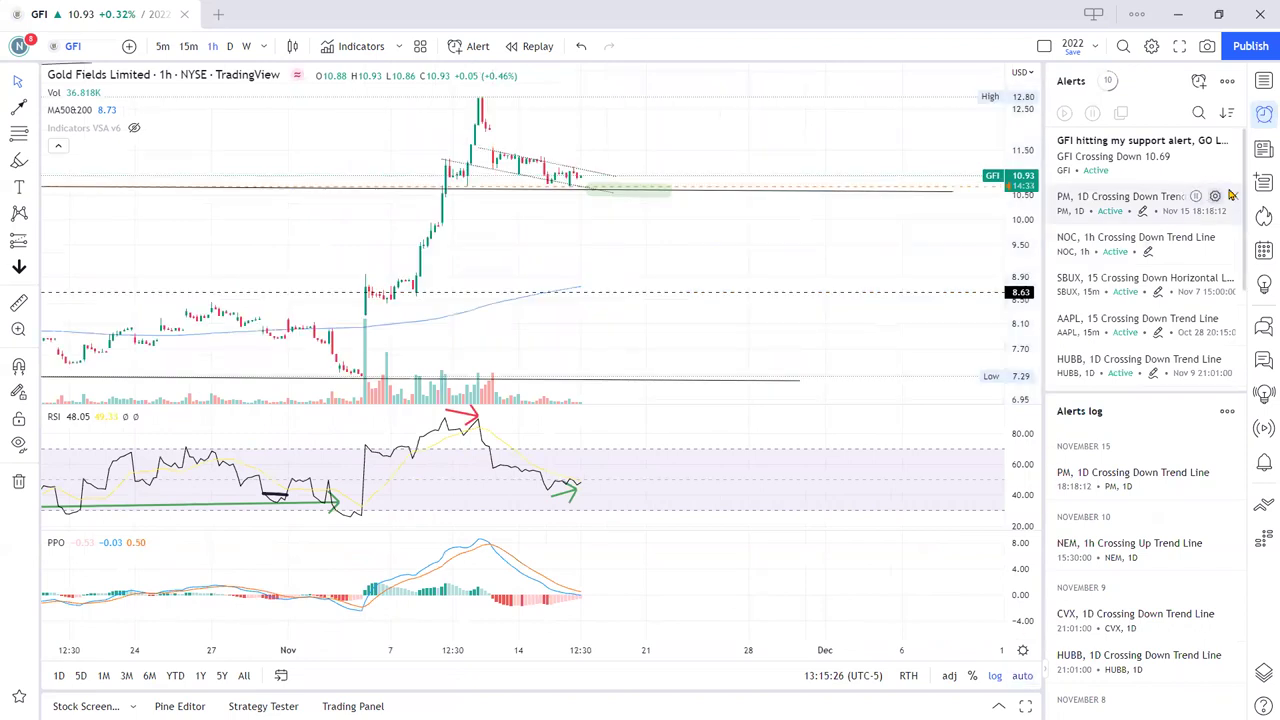
left_click(1264, 113)
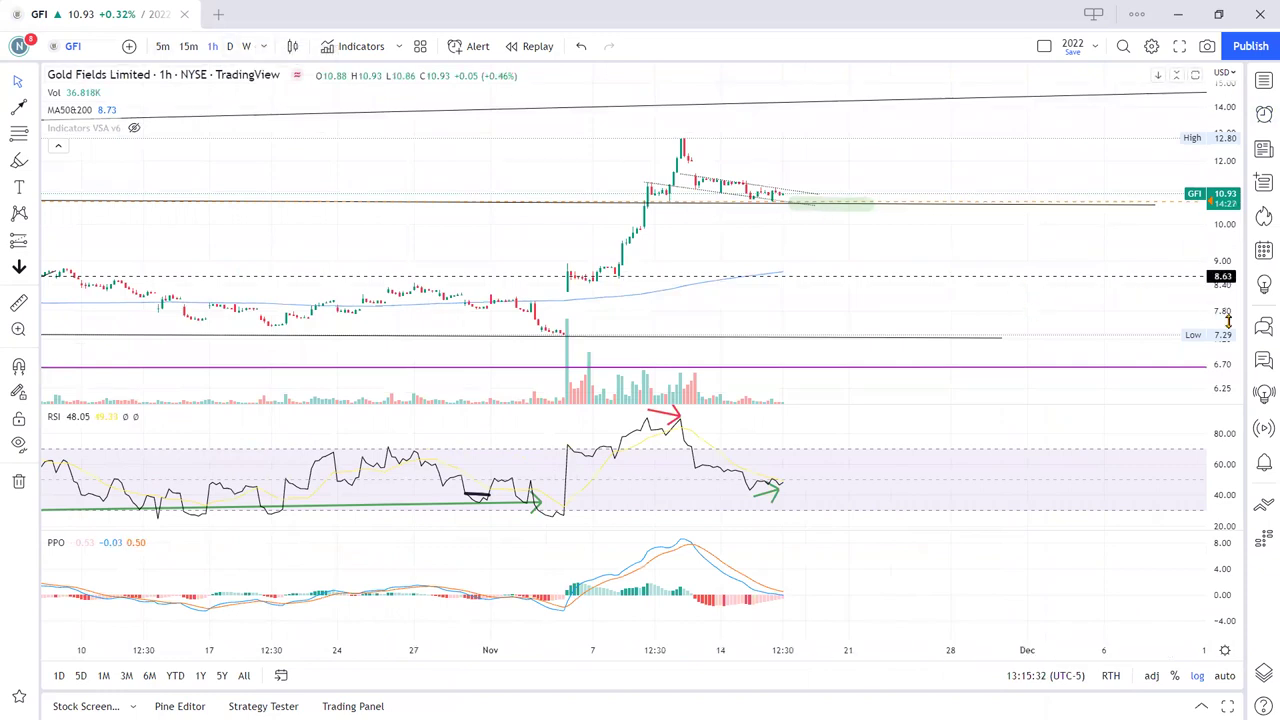
scroll(976, 261, "down", 4)
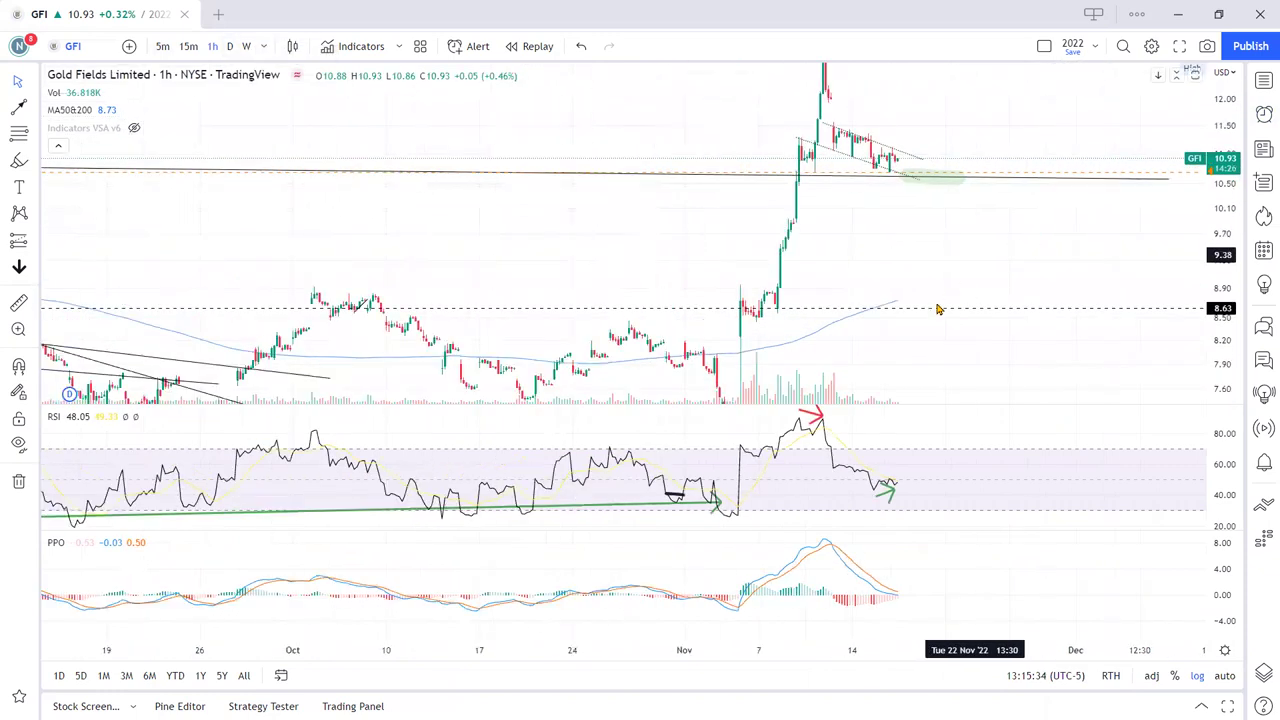
Step: On the daily chart, compress the price range and recolour the trend line highlight near 15 red
scroll(1010, 310, "down", 1)
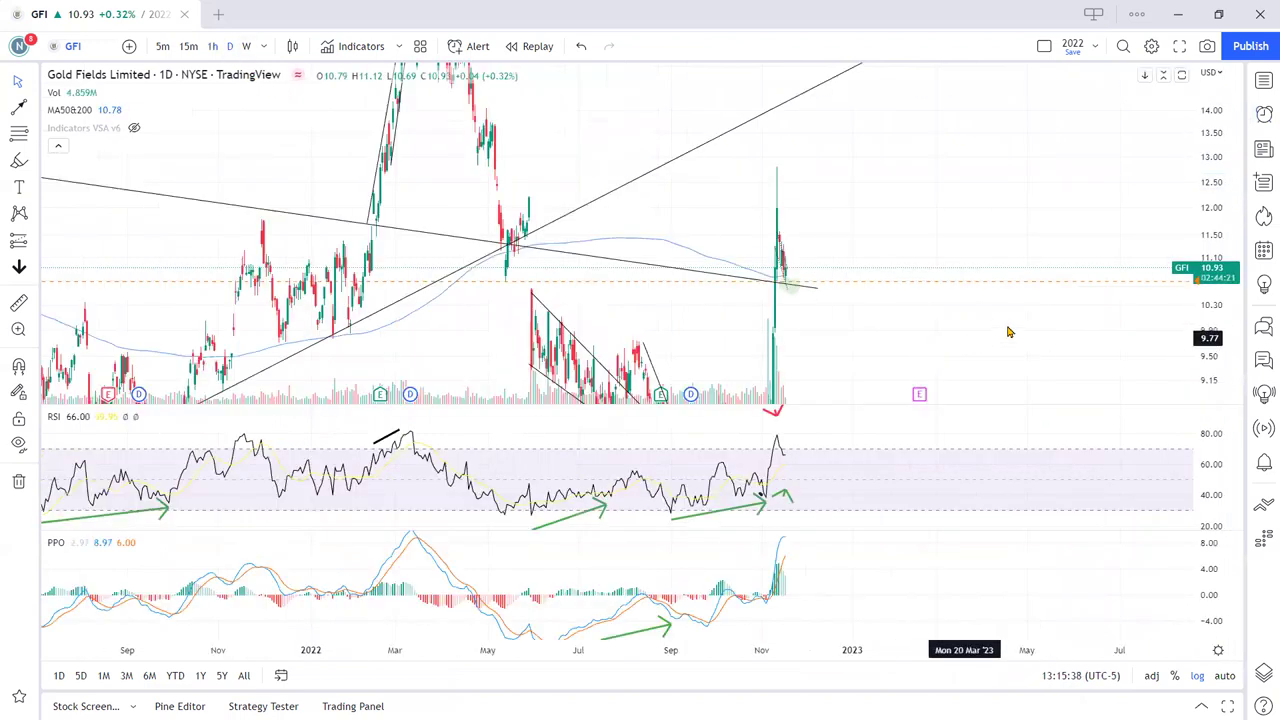
left_click_drag(1218, 186, 1201, 311)
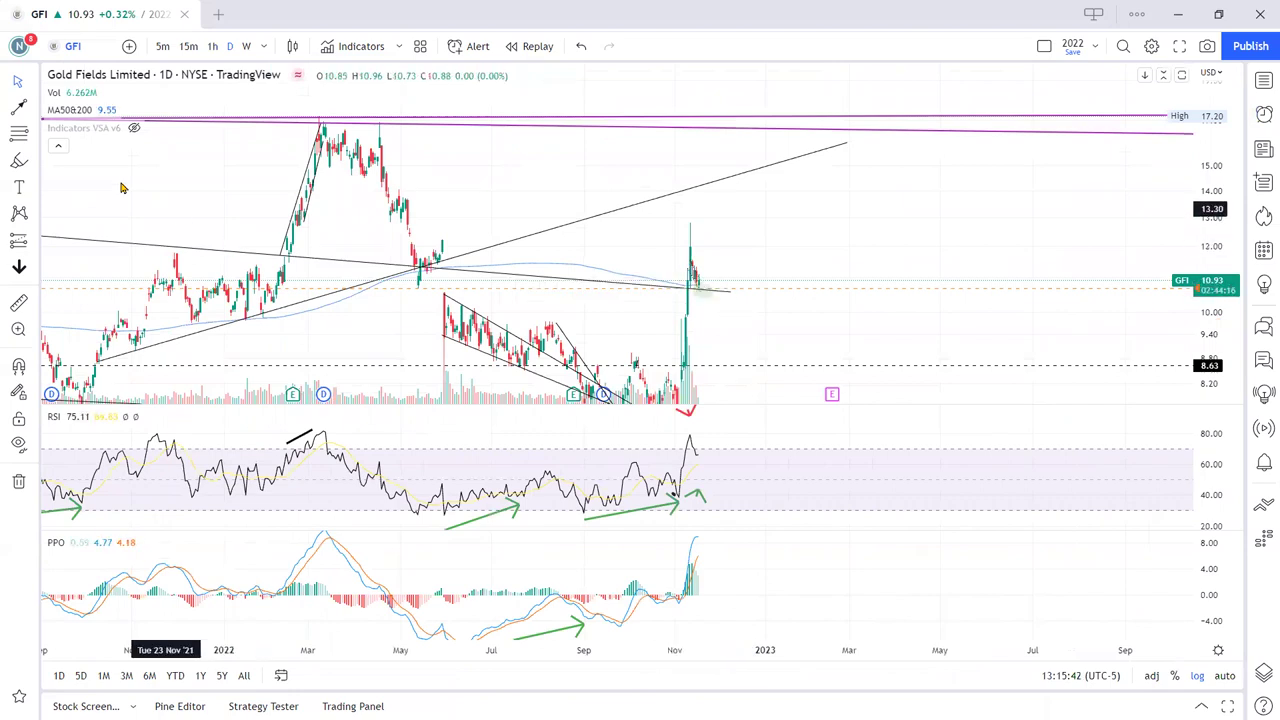
left_click(728, 182)
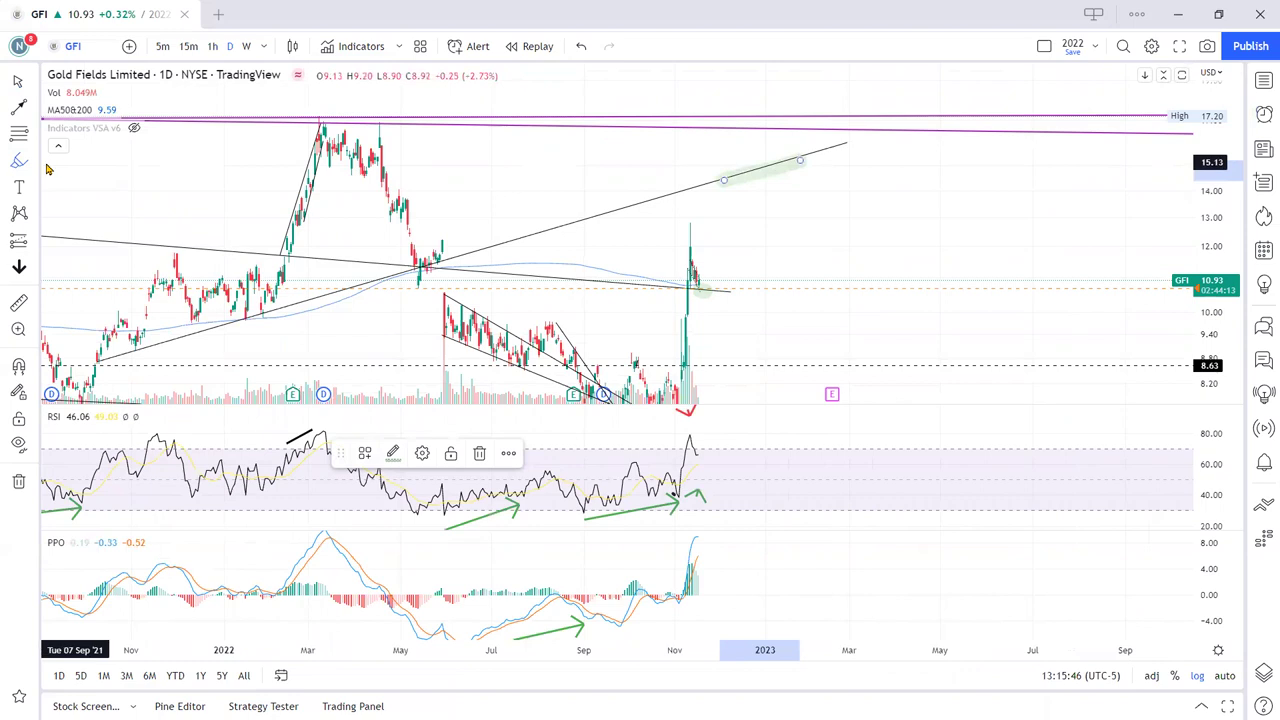
left_click(394, 465)
left_click(394, 503)
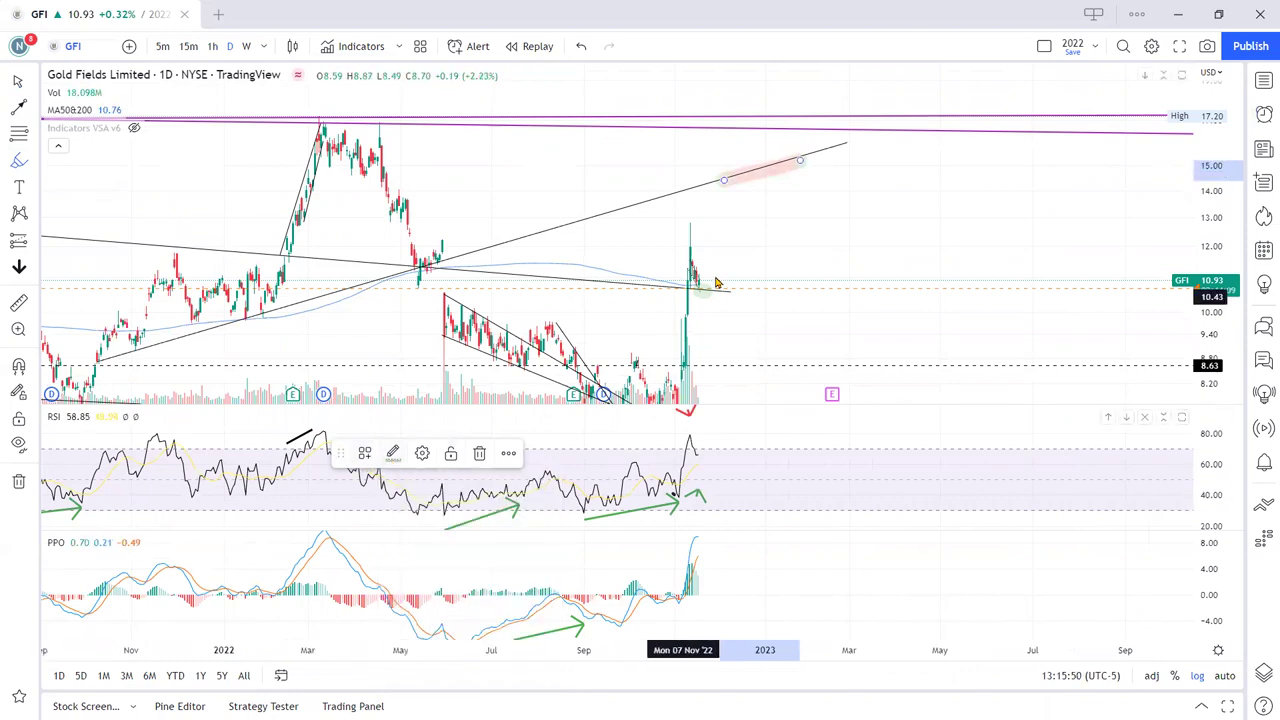